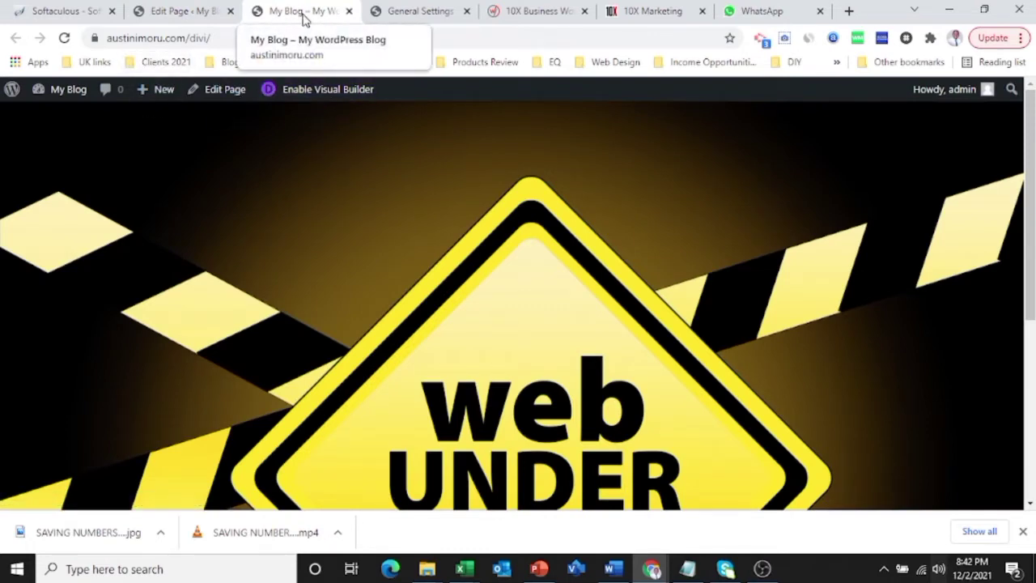
- Set the site title to "Divi Tutorial Website" in the WordPress general settings
{"action": "left_click", "coordinate": [203, 9]}
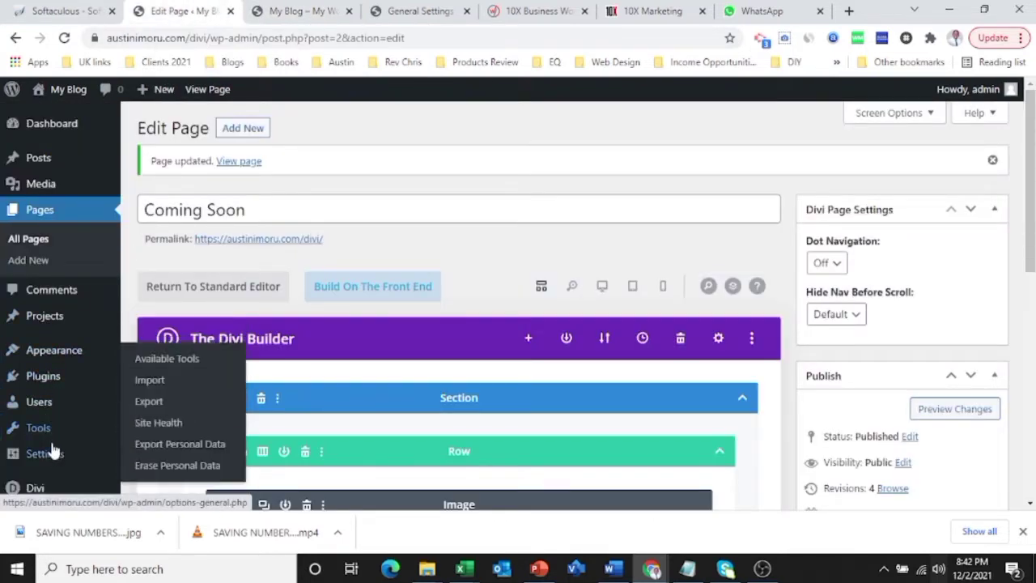
{"action": "mouse_move", "coordinate": [52, 454]}
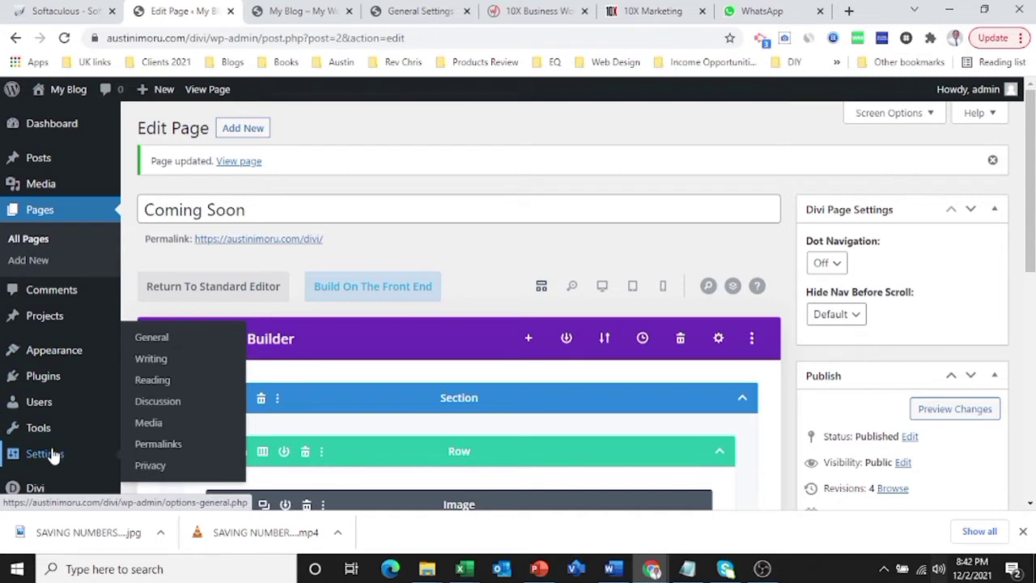
{"action": "left_click", "coordinate": [151, 337]}
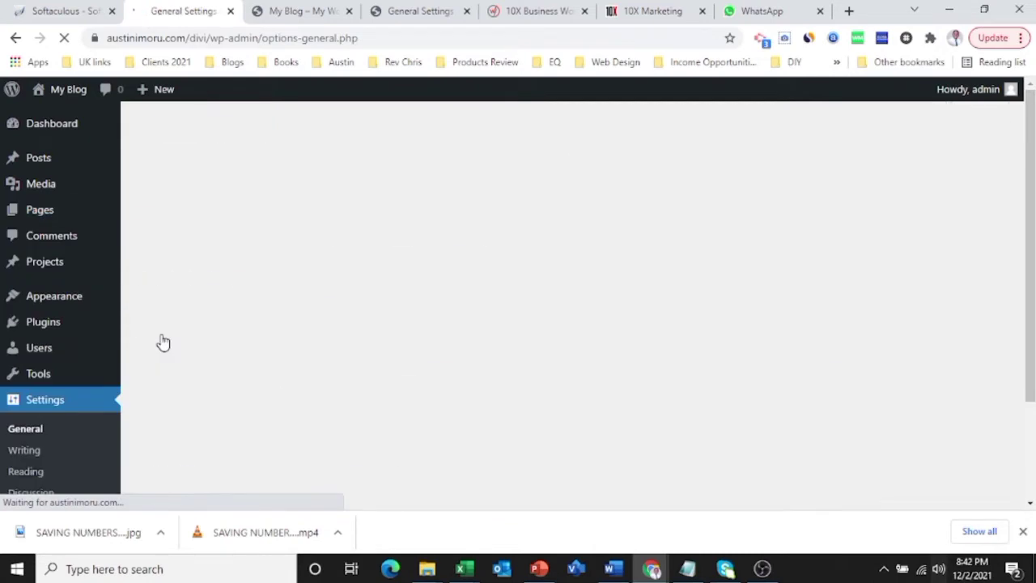
{"action": "left_click", "coordinate": [376, 171]}
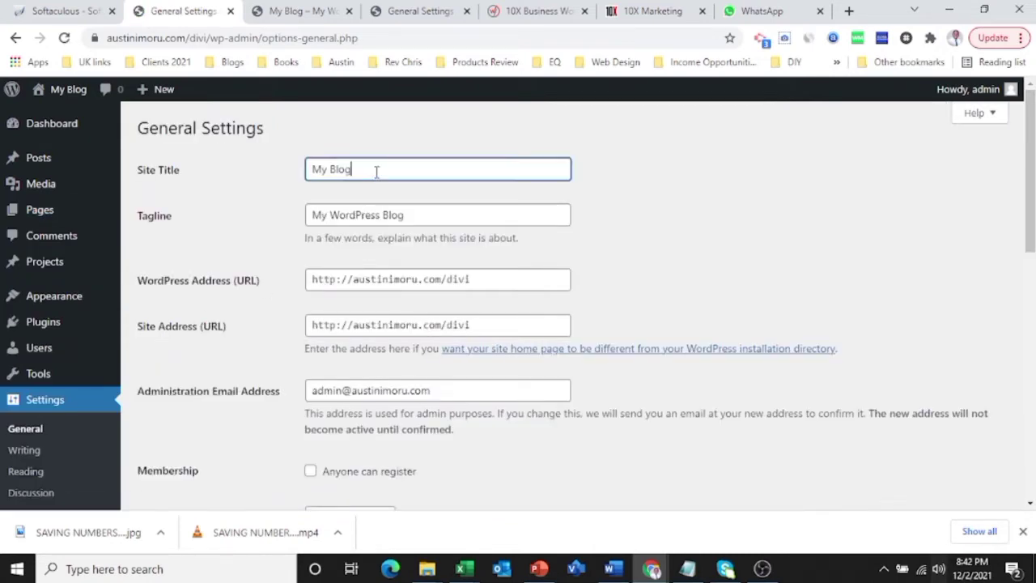
{"action": "left_click_drag", "start_coordinate": [376, 171], "coordinate": [284, 185]}
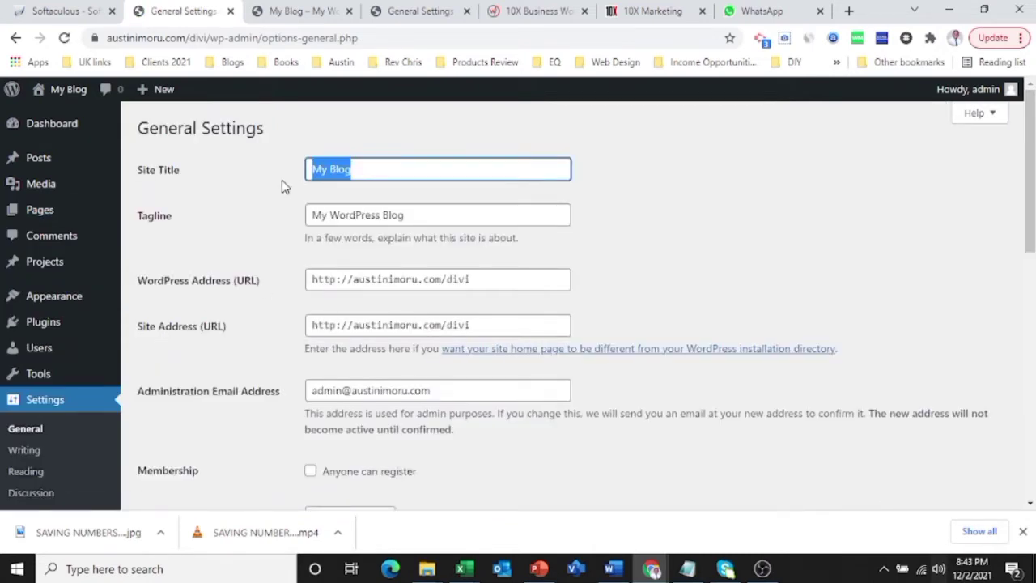
{"action": "type", "text": "Div"}
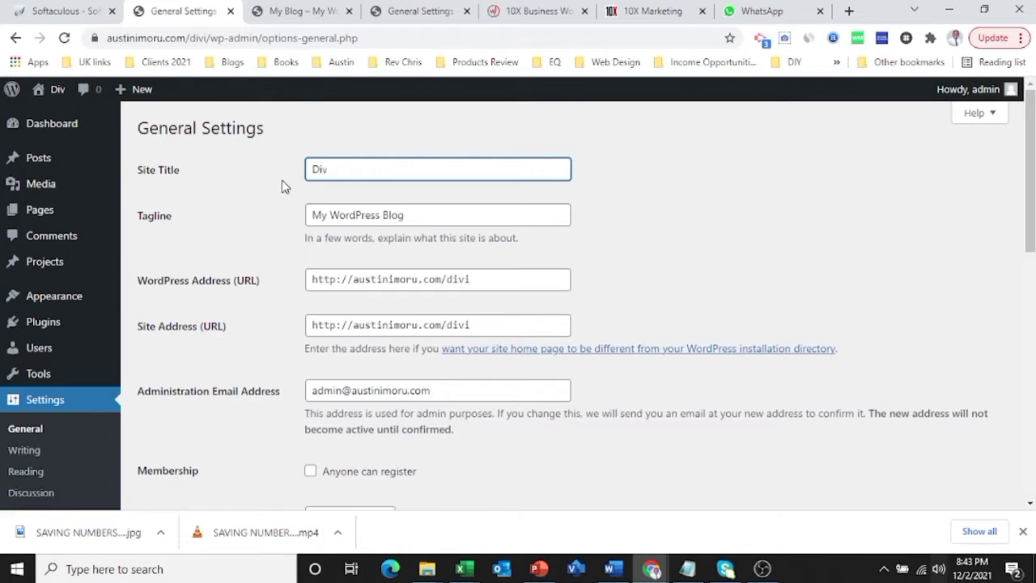
{"action": "type", "text": "i Totu"}
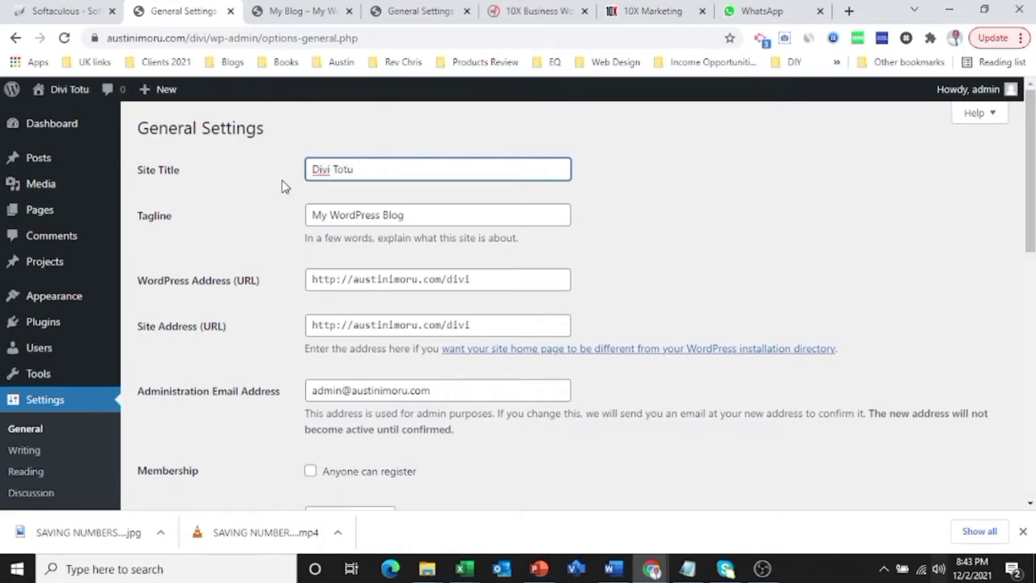
{"action": "type", "text": "r"}
{"action": "key", "text": "BackSpace"}
{"action": "key", "text": "BackSpace"}
{"action": "key", "text": "BackSpace"}
{"action": "key", "text": "BackSpace"}
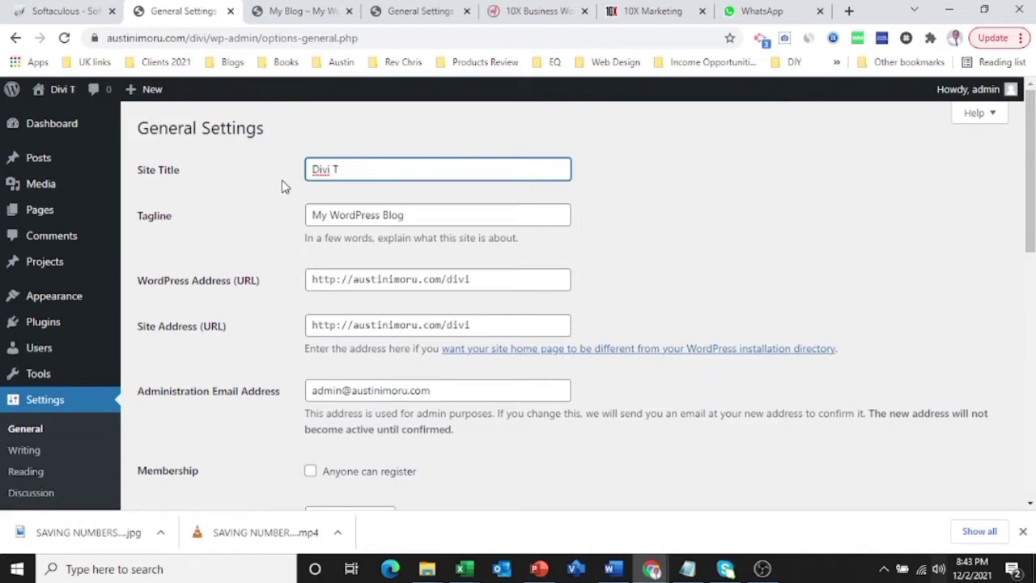
{"action": "type", "text": "utor"}
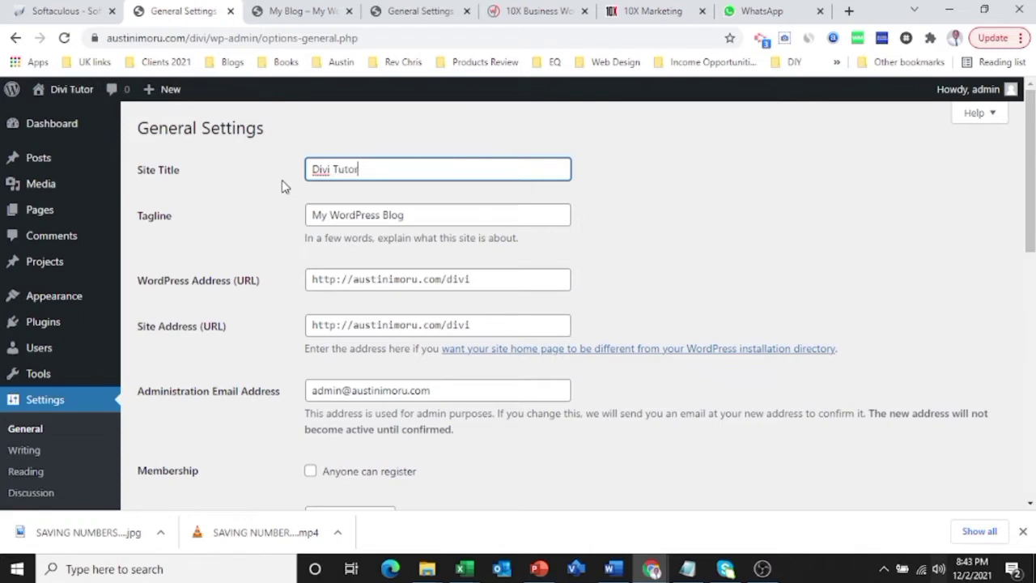
{"action": "type", "text": "ial"}
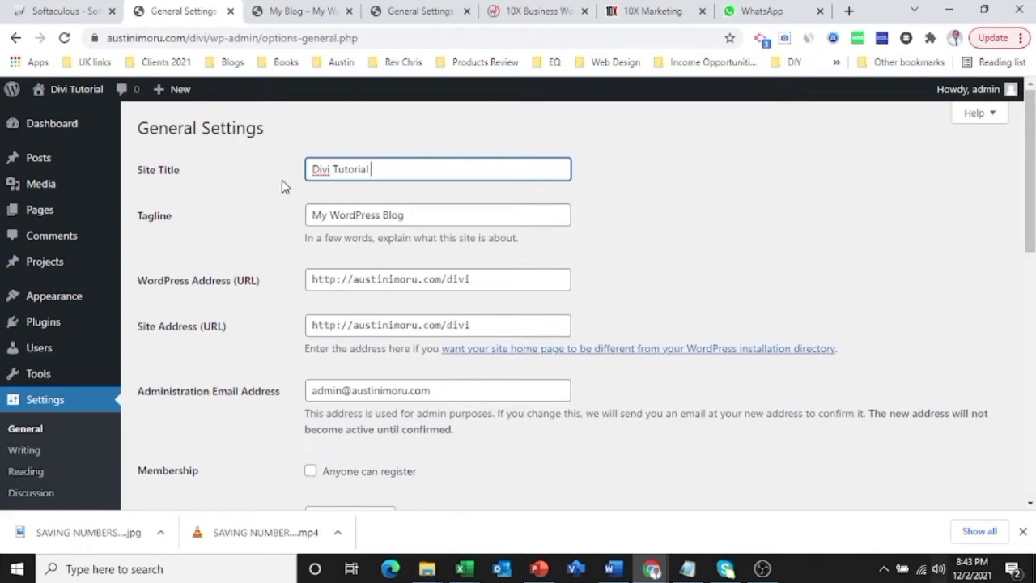
{"action": "type", "text": " Website"}
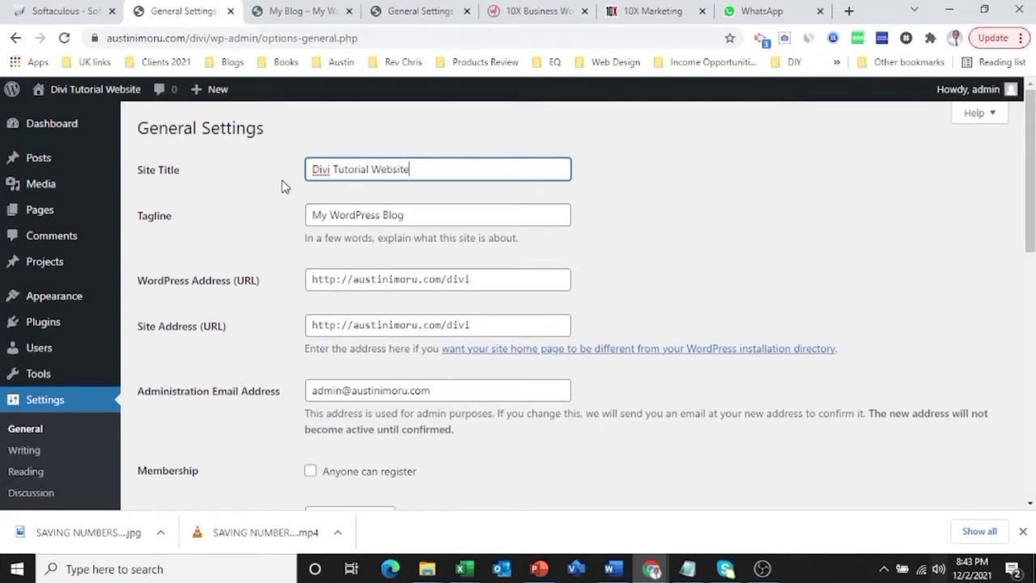
- Change the site tagline to "learning the coolest designs" and save the general settings
{"action": "key", "text": "Tab"}
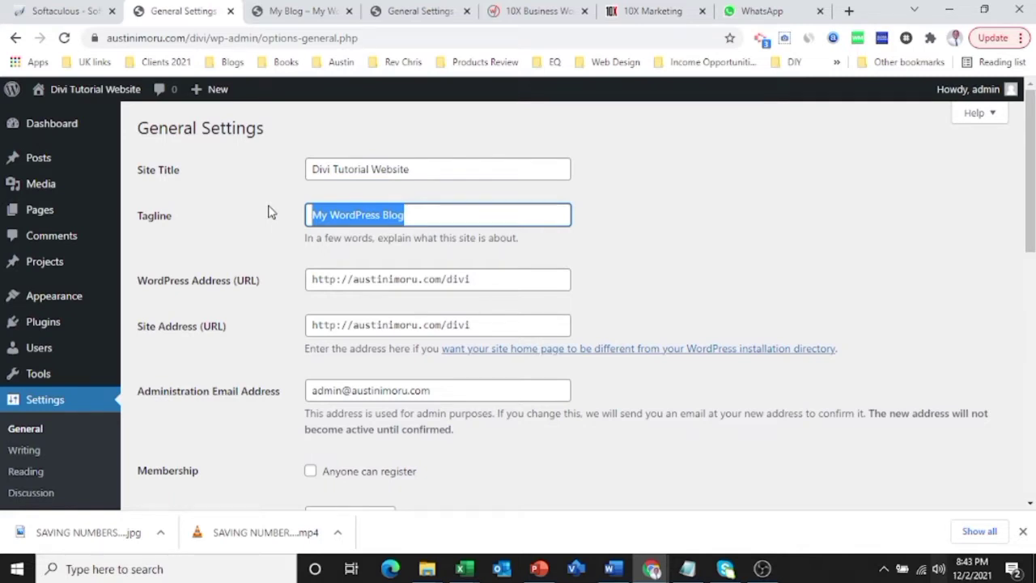
{"action": "type", "text": "lea"}
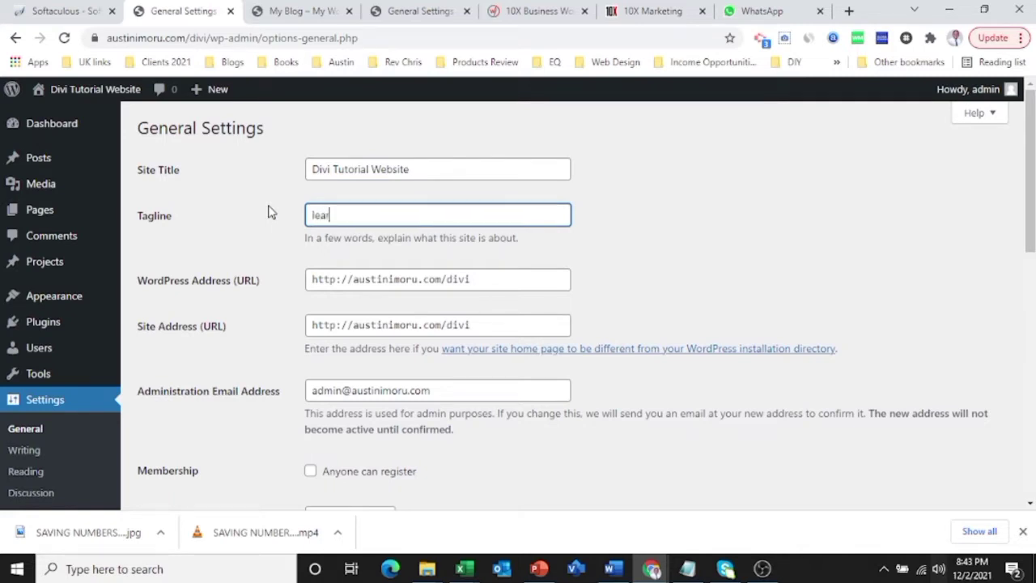
{"action": "type", "text": "rning the collest"}
{"action": "key", "text": "BackSpace"}
{"action": "key", "text": "BackSpace"}
{"action": "key", "text": "BackSpace"}
{"action": "key", "text": "BackSpace"}
{"action": "key", "text": "BackSpace"}
{"action": "type", "text": "olest designs"}
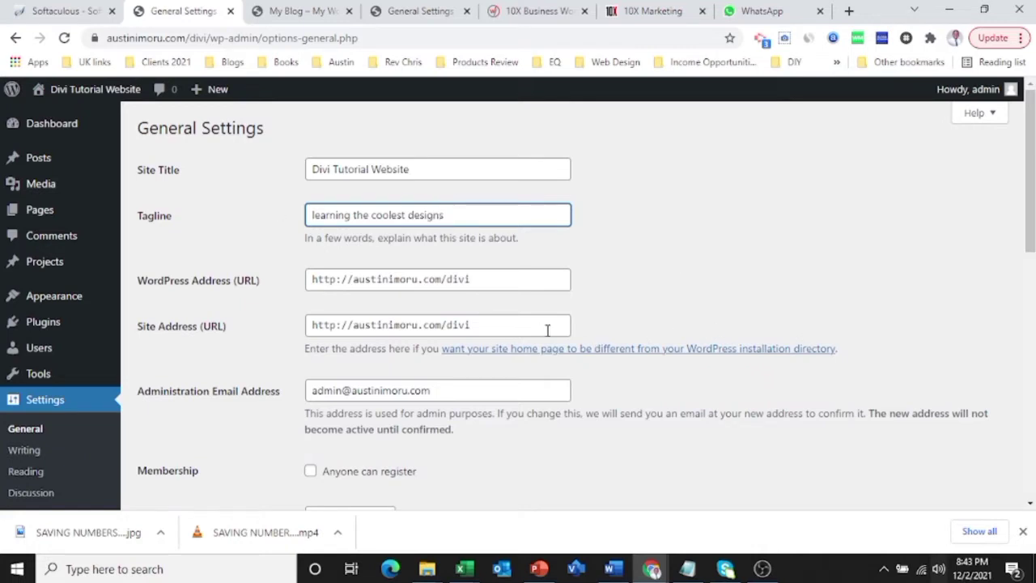
{"action": "left_click_drag", "start_coordinate": [1026, 254], "coordinate": [1022, 489]}
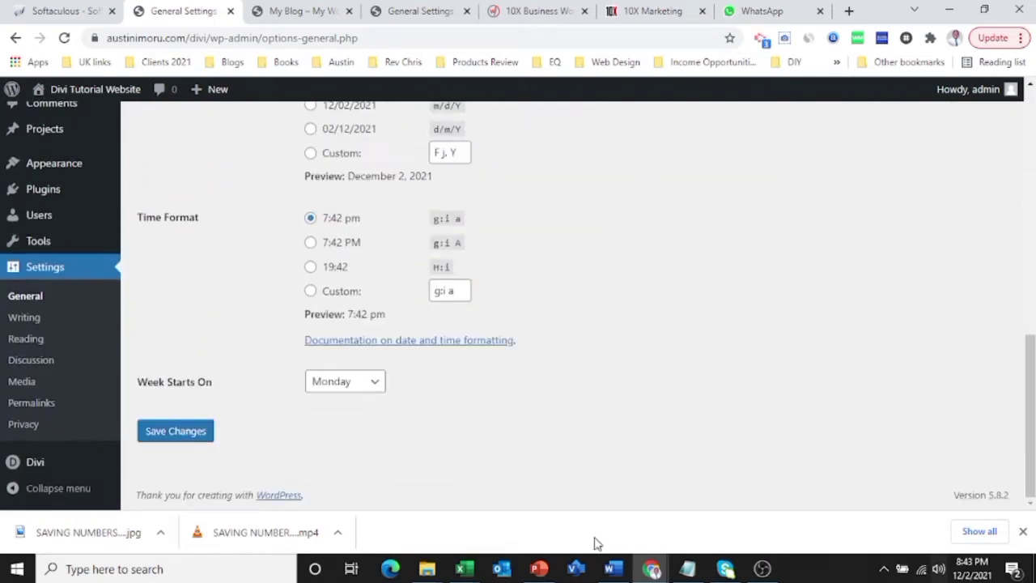
{"action": "left_click", "coordinate": [194, 435]}
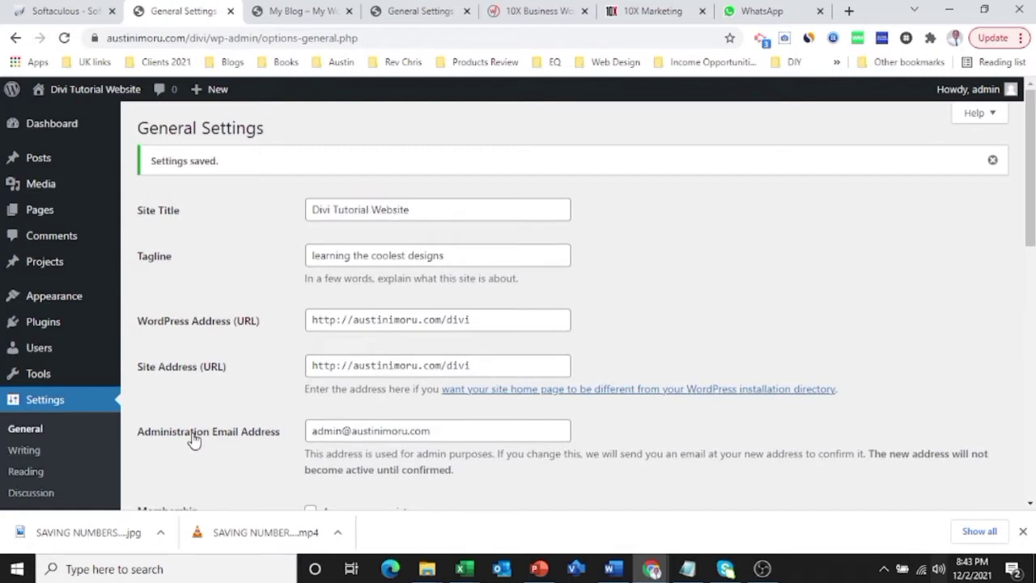
- Reload the open front page of the site to check its title and tagline, and return to the general settings
{"action": "left_click", "coordinate": [313, 13]}
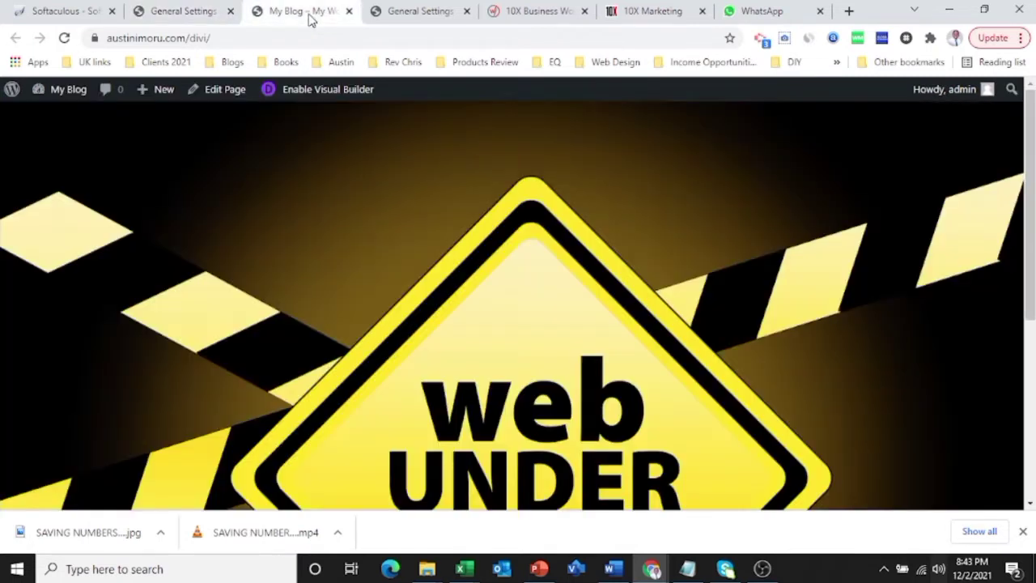
{"action": "left_click", "coordinate": [66, 39]}
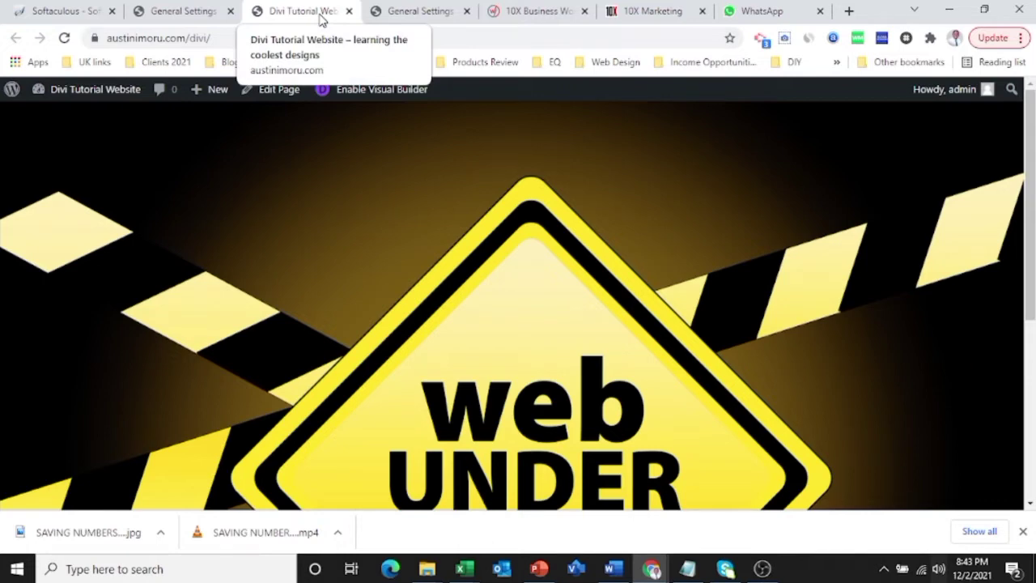
{"action": "left_click", "coordinate": [183, 14]}
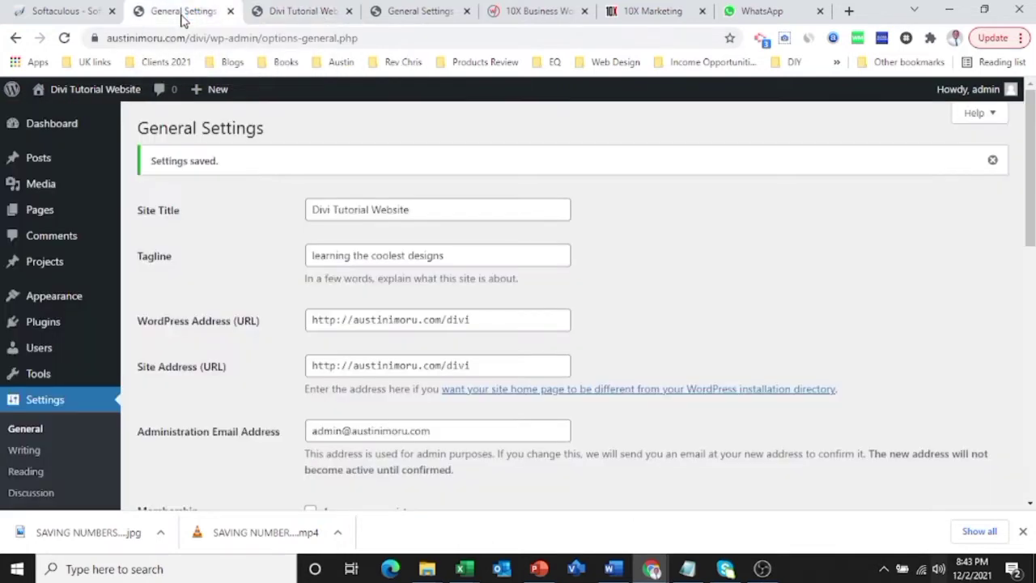
- Create a new page titled "Home" and start building it from scratch with the Divi Builder
{"action": "mouse_move", "coordinate": [32, 215]}
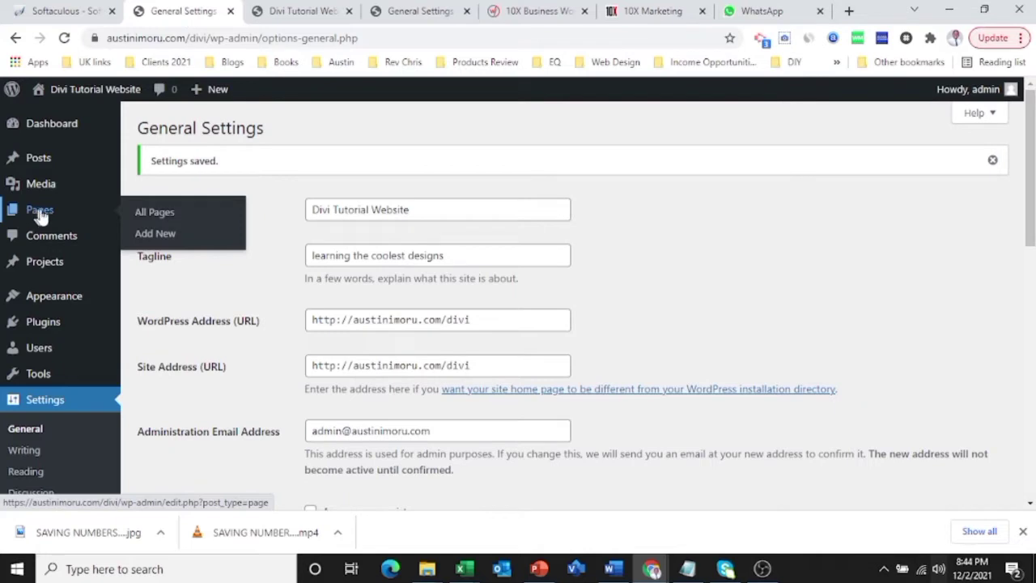
{"action": "left_click", "coordinate": [152, 233]}
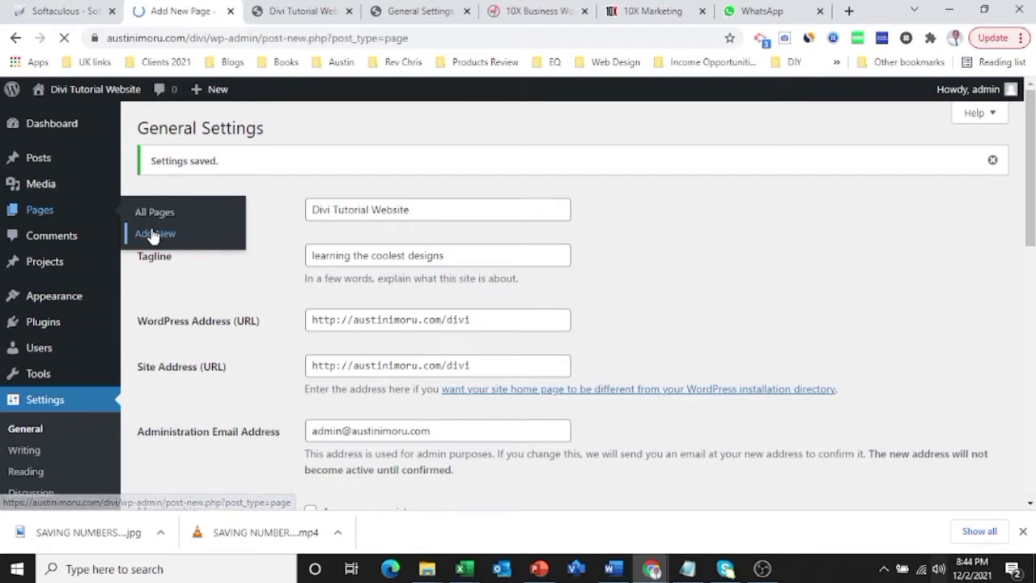
{"action": "type", "text": "Home"}
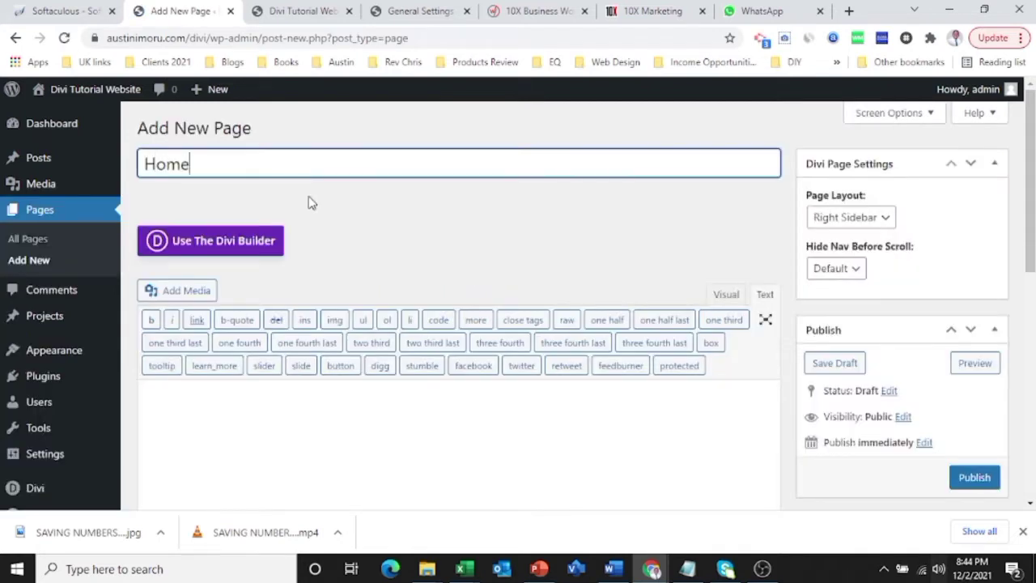
{"action": "left_click", "coordinate": [260, 242]}
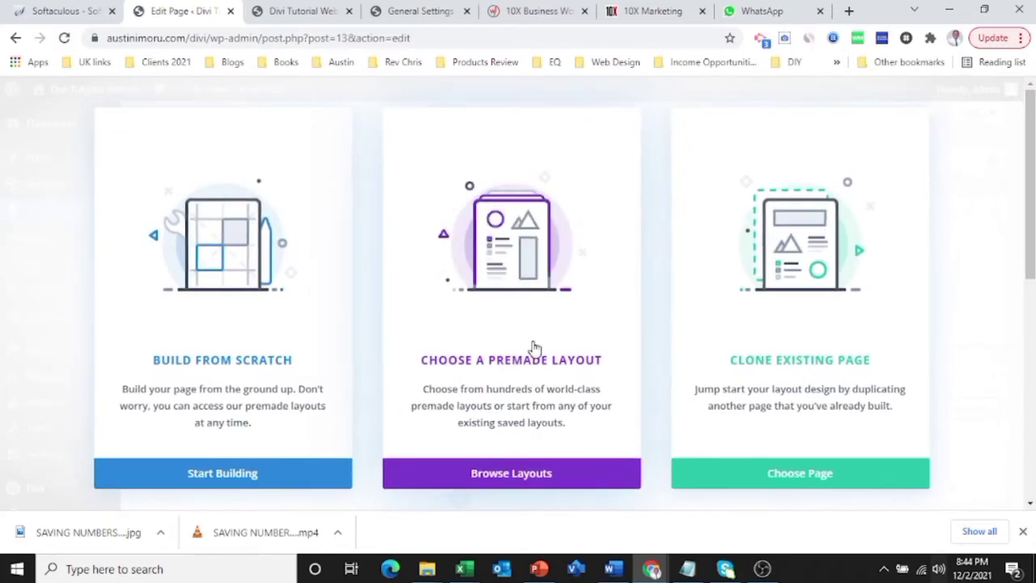
{"action": "left_click", "coordinate": [237, 474]}
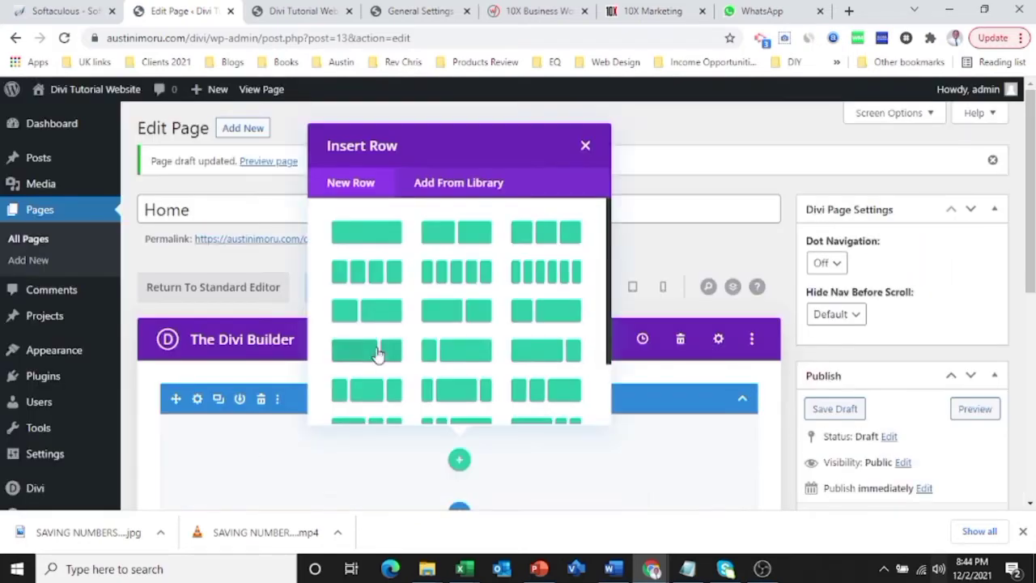
- Insert a single-column row in the page's section and add a Slider module to it
{"action": "left_click", "coordinate": [374, 243]}
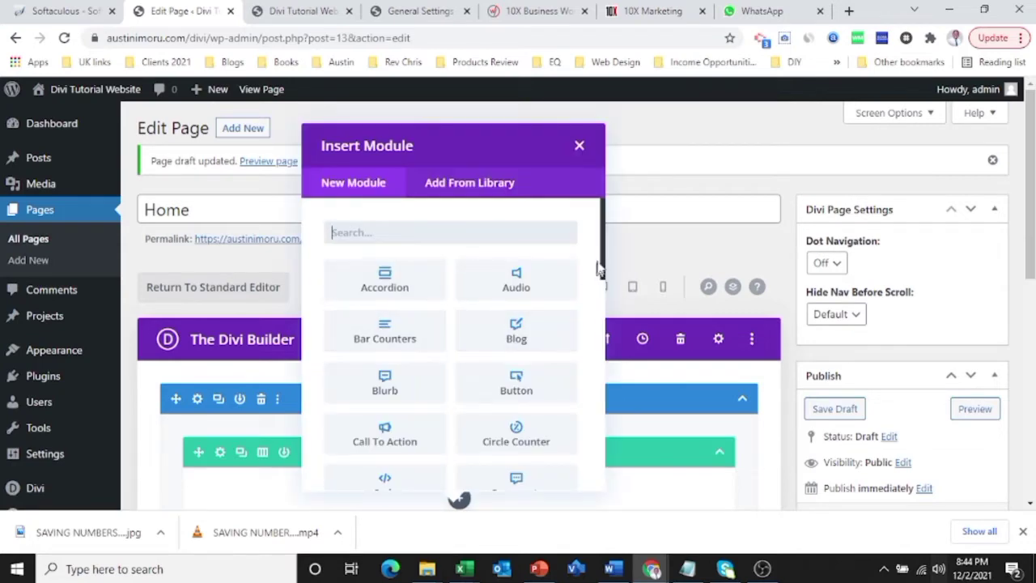
{"action": "left_click_drag", "start_coordinate": [599, 268], "coordinate": [606, 337]}
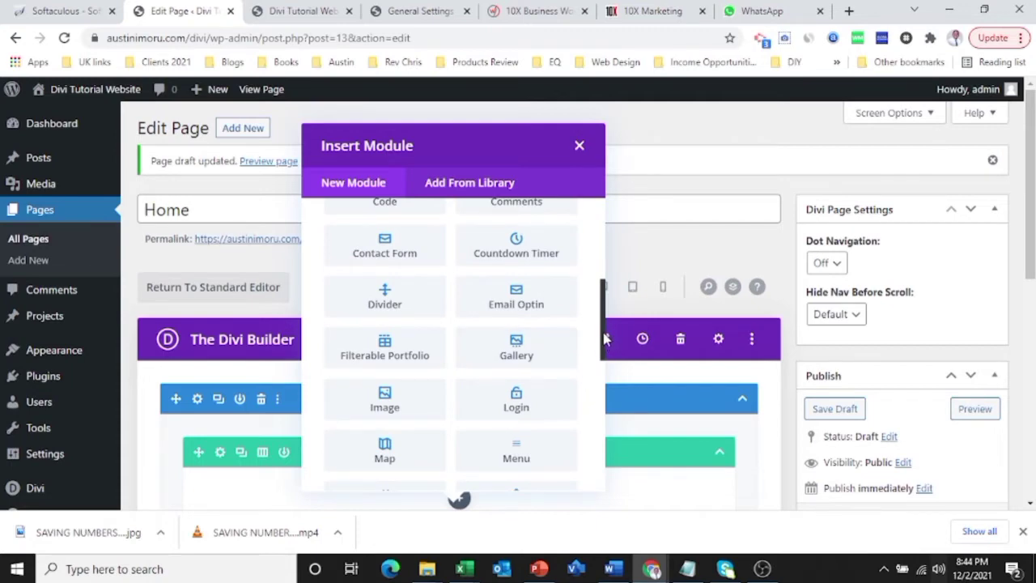
{"action": "left_click_drag", "start_coordinate": [605, 337], "coordinate": [590, 420]}
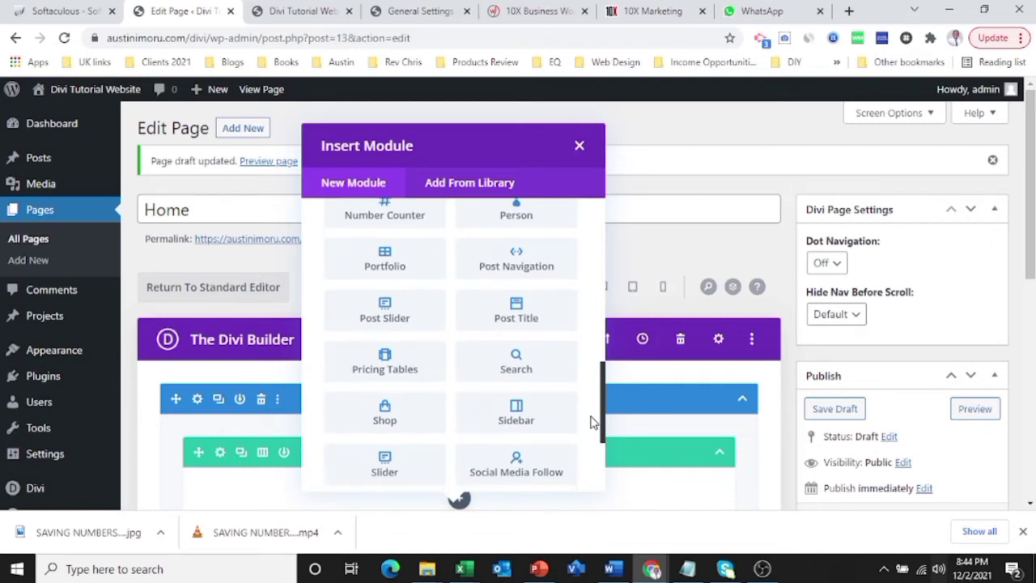
{"action": "left_click", "coordinate": [407, 461]}
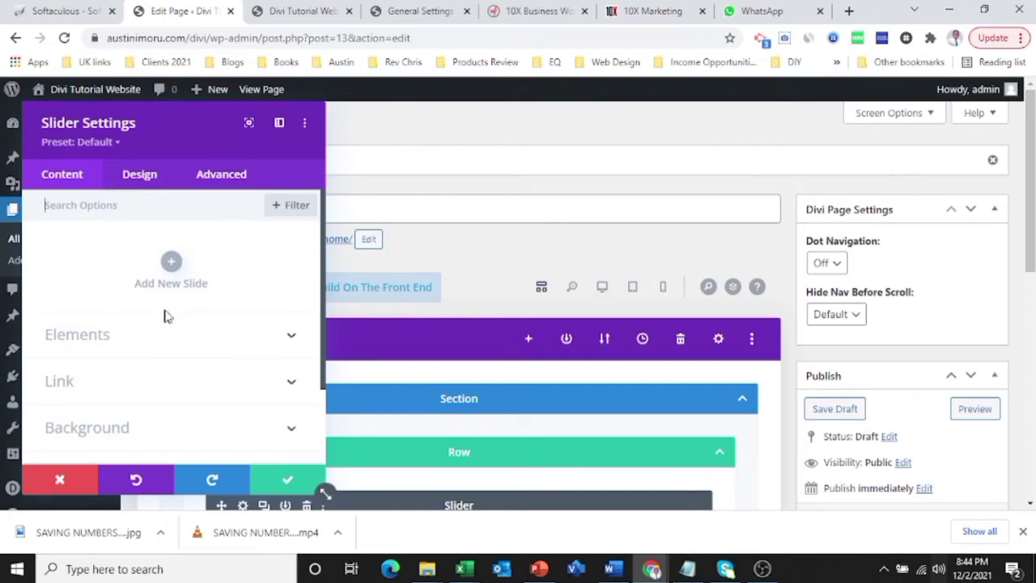
- Add a new slide to the slider with the title "Design Coolest Website" and the button text "Join Now"
{"action": "left_click", "coordinate": [171, 264]}
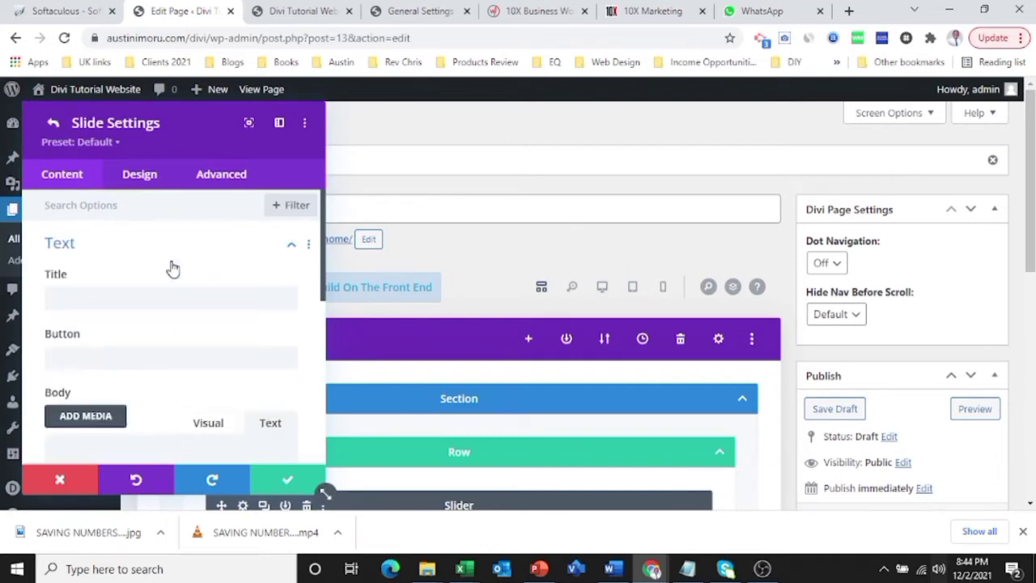
{"action": "left_click", "coordinate": [76, 298]}
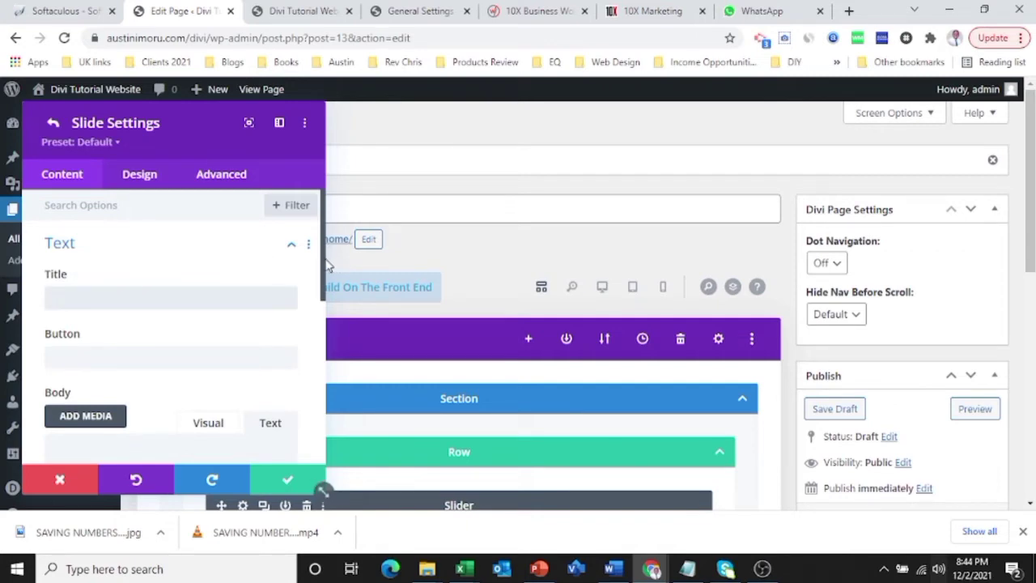
{"action": "scroll", "coordinate": [324, 283], "scroll_direction": "down", "scroll_amount": 1}
{"action": "scroll", "coordinate": [322, 284], "scroll_direction": "down", "scroll_amount": 2}
{"action": "scroll", "coordinate": [321, 282], "scroll_direction": "up", "scroll_amount": 1}
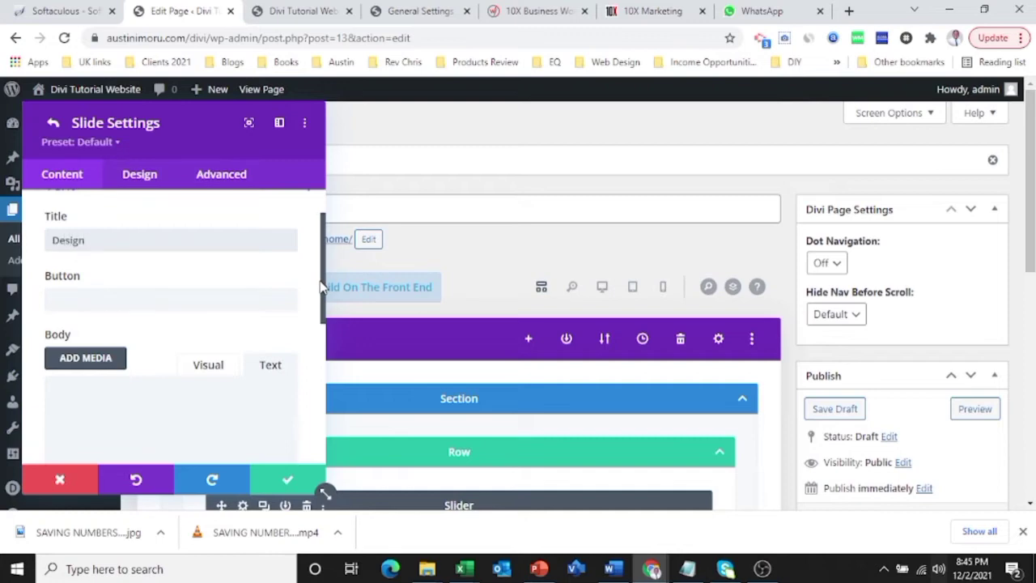
{"action": "type", "text": "Coolest Website"}
{"action": "left_click", "coordinate": [117, 297]}
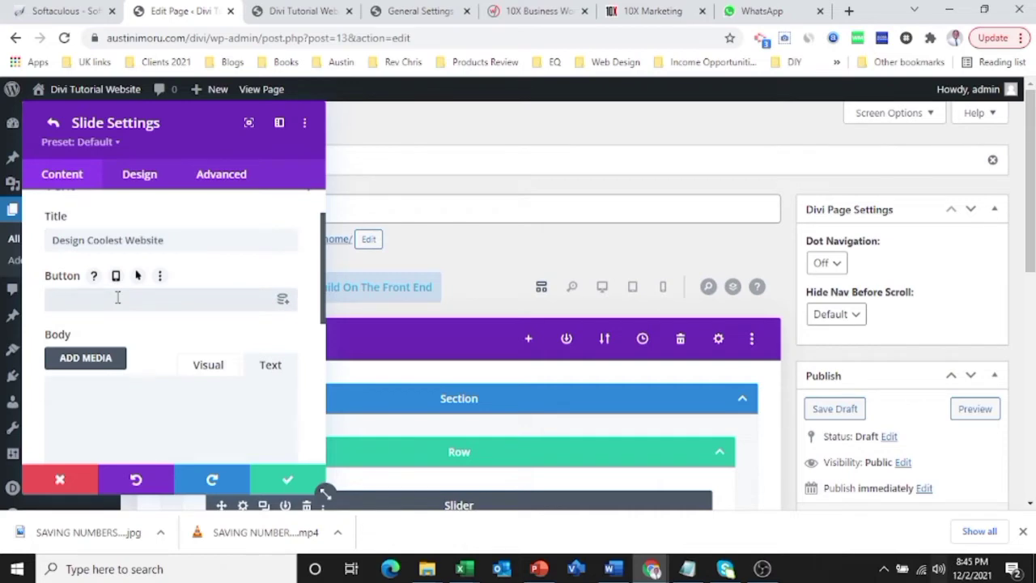
{"action": "type", "text": "Join No"}
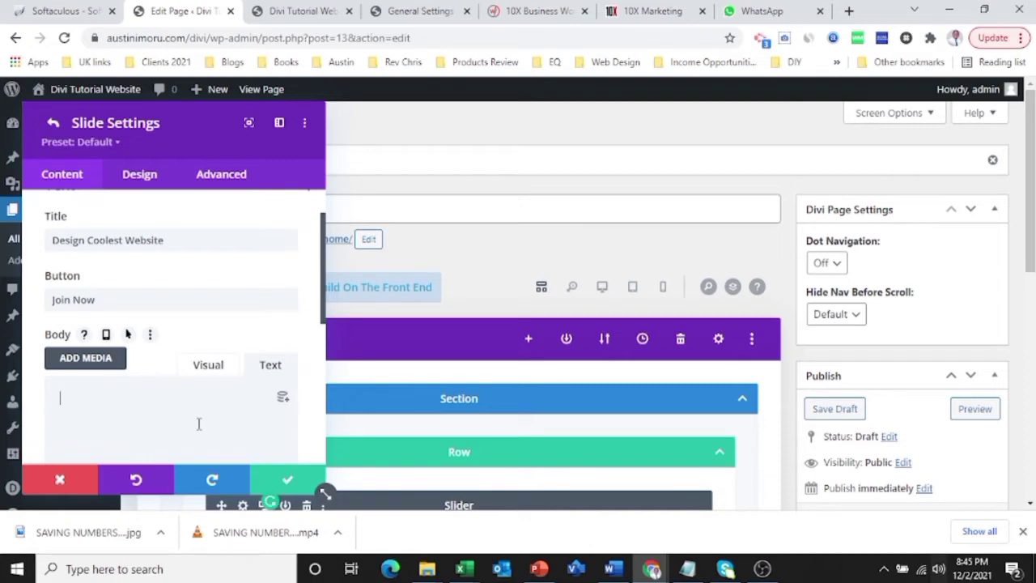
- Enter the slide's body text "We teach the coolest way to build websites"
{"action": "type", "text": "We teach "}
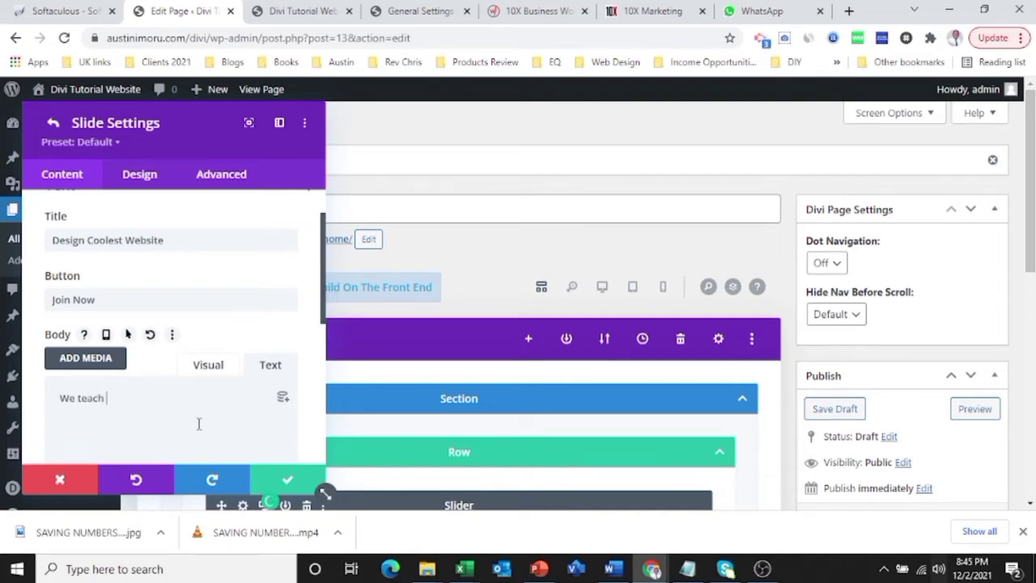
{"action": "type", "text": "the coolest way to bu"}
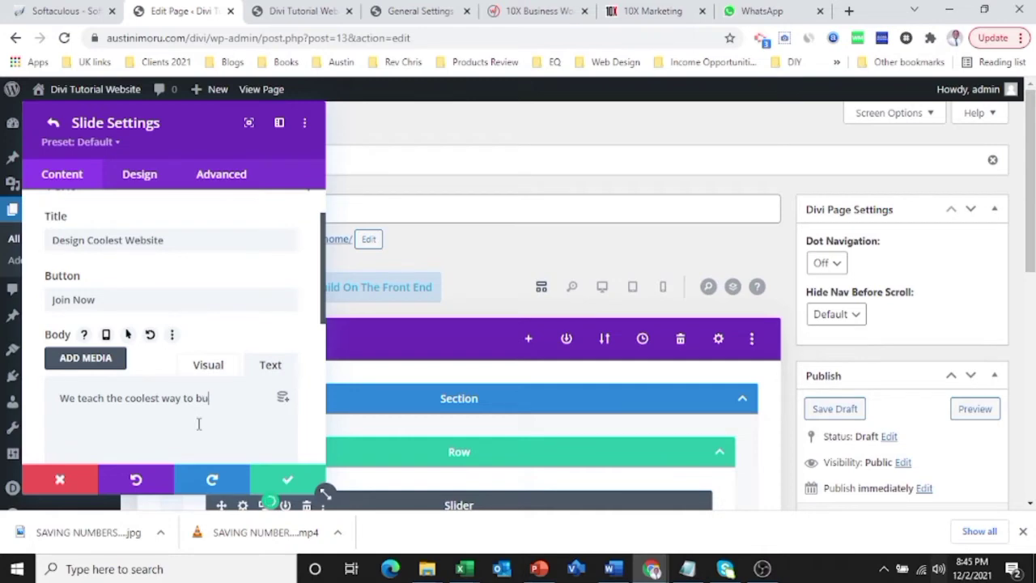
{"action": "type", "text": "ild websites"}
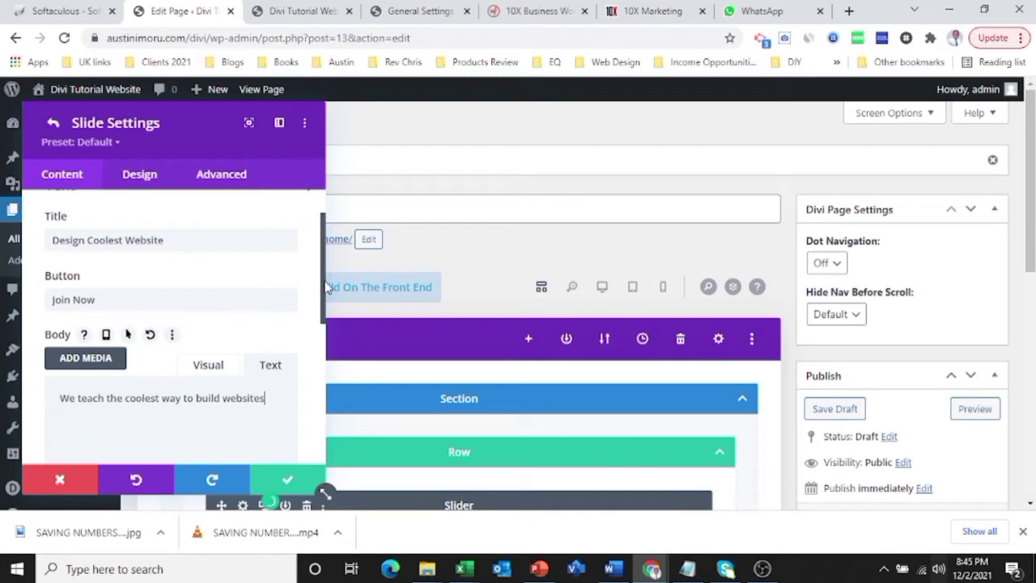
- Upload the "category - dress" picture from the Edited folder of Mika Website and use it as the slide's image
{"action": "scroll", "coordinate": [323, 291], "scroll_direction": "down", "scroll_amount": 5}
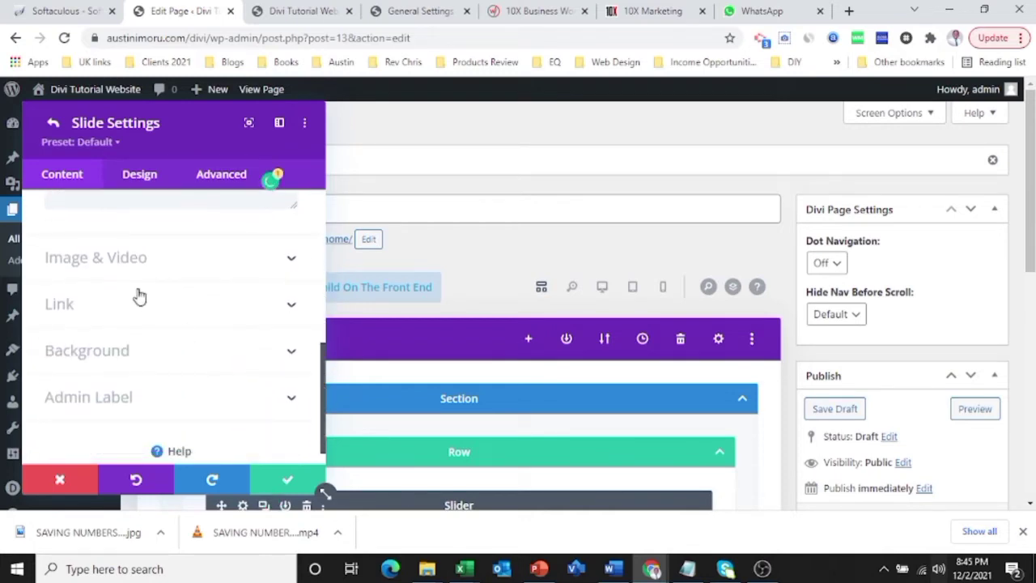
{"action": "left_click", "coordinate": [115, 258]}
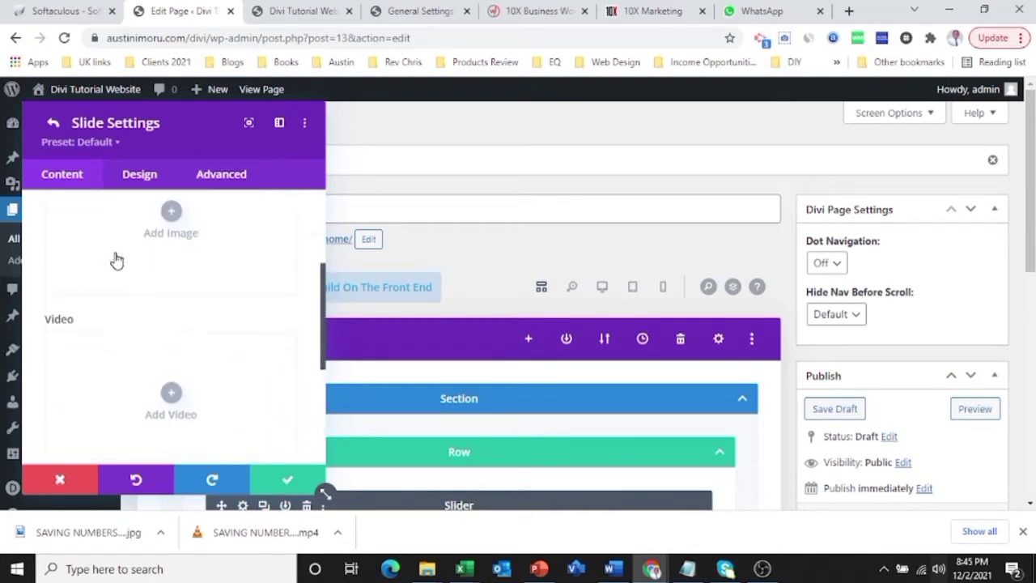
{"action": "left_click", "coordinate": [169, 322]}
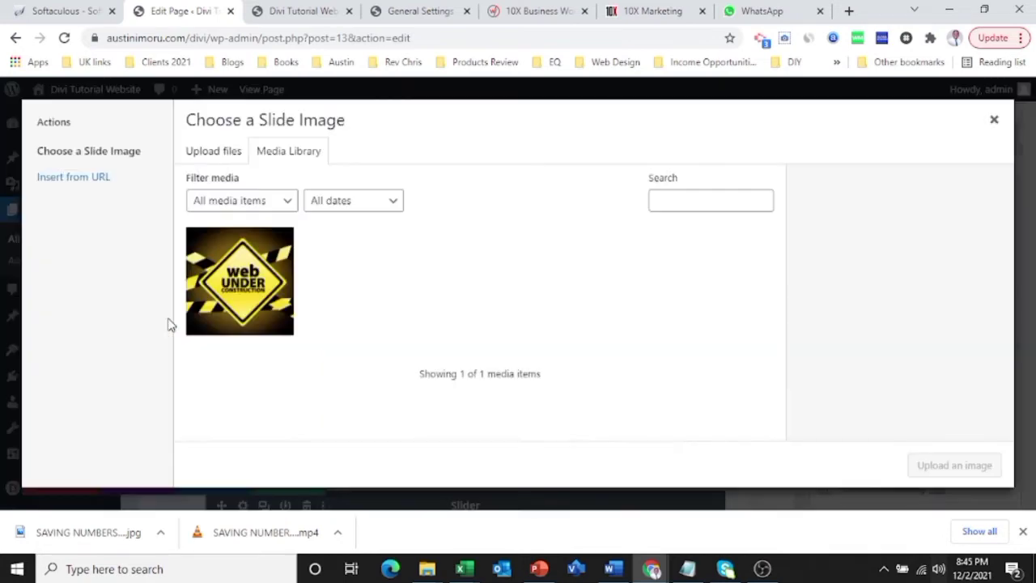
{"action": "left_click", "coordinate": [215, 160]}
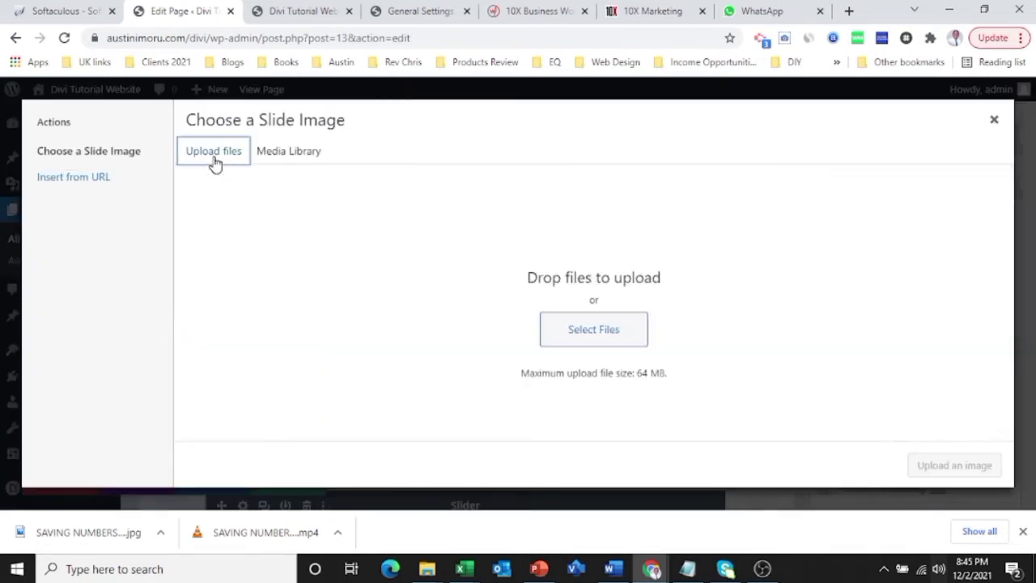
{"action": "left_click", "coordinate": [581, 327]}
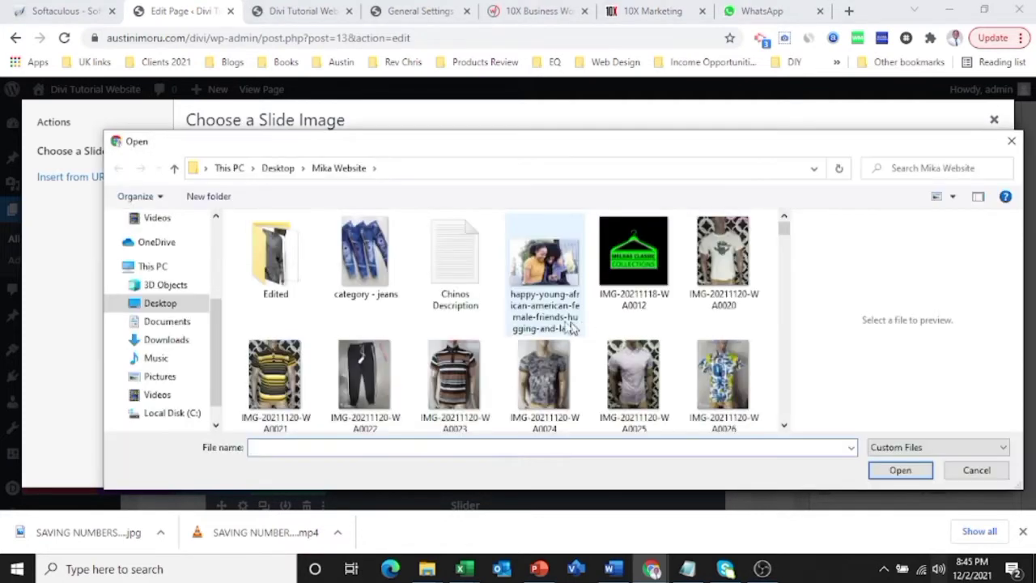
{"action": "double_click", "coordinate": [283, 272]}
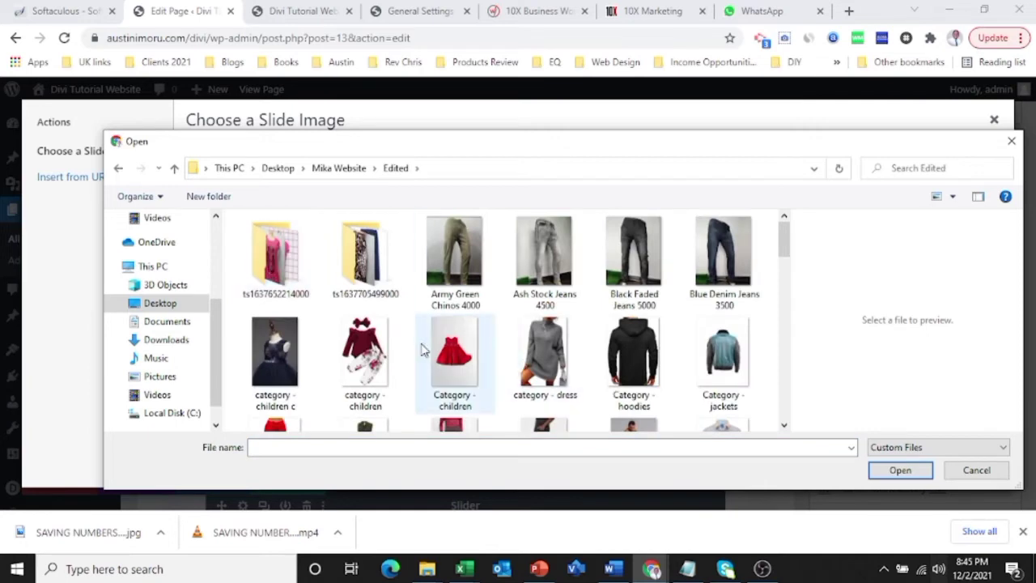
{"action": "double_click", "coordinate": [550, 359]}
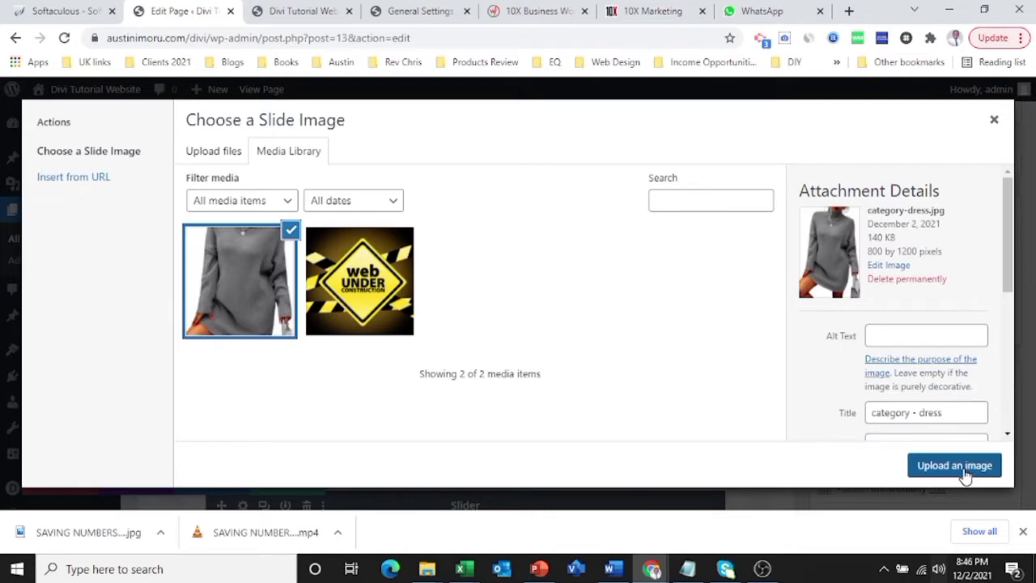
{"action": "left_click", "coordinate": [953, 465]}
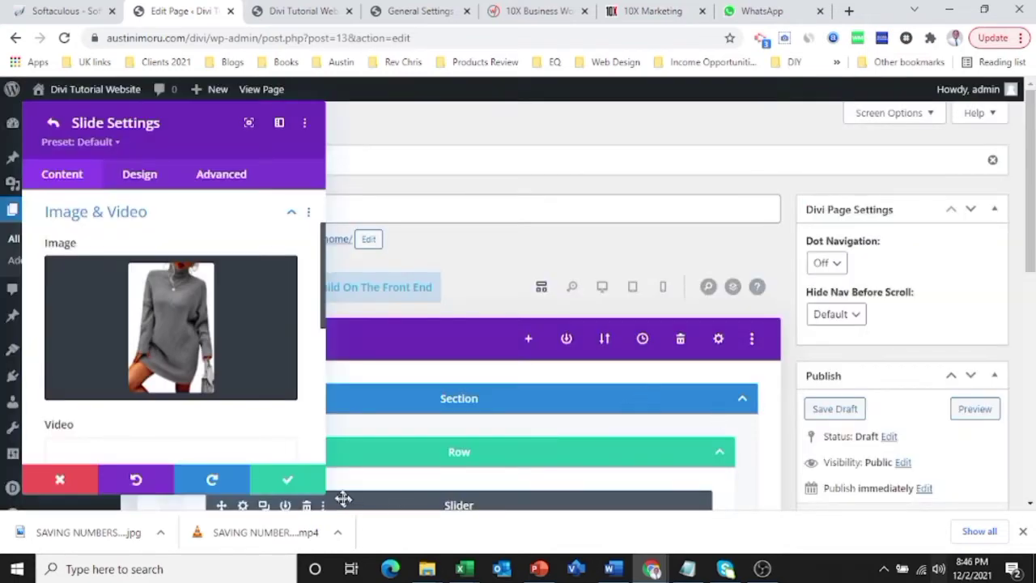
- Save the slide's settings and the Slider module's settings
{"action": "left_click", "coordinate": [285, 481]}
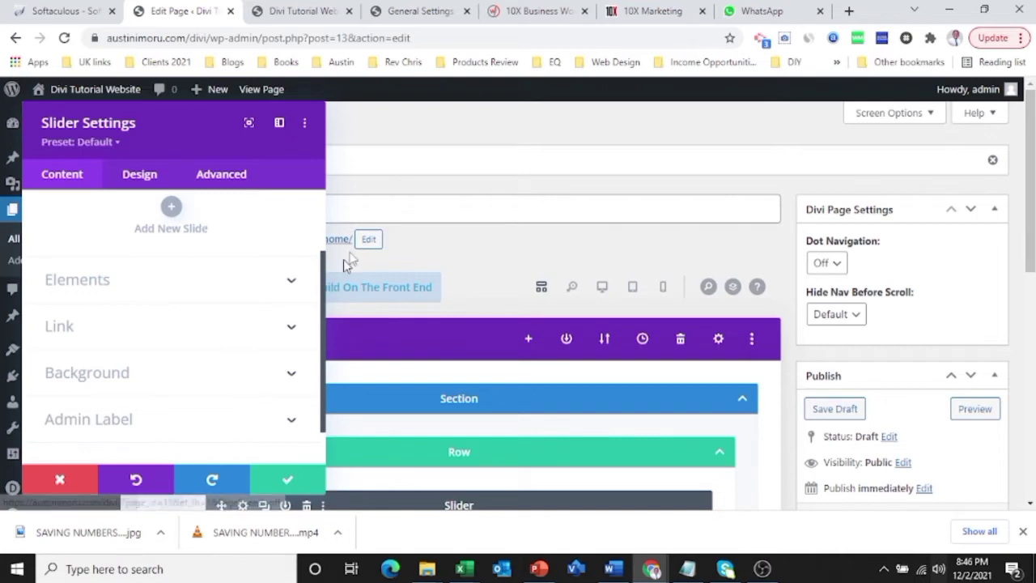
{"action": "scroll", "coordinate": [322, 233], "scroll_direction": "up", "scroll_amount": 2}
{"action": "scroll", "coordinate": [323, 219], "scroll_direction": "up", "scroll_amount": 1}
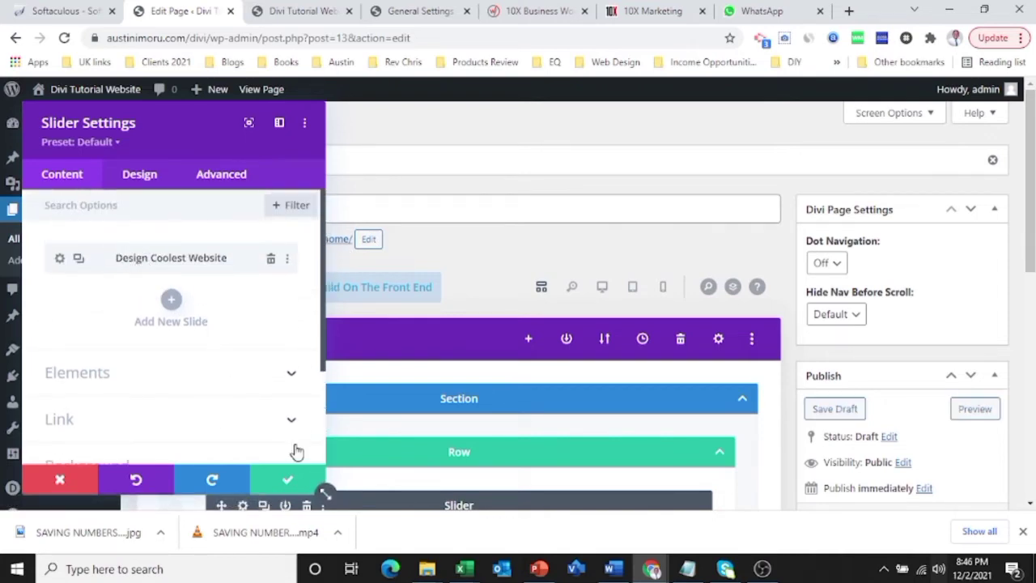
{"action": "left_click", "coordinate": [289, 482]}
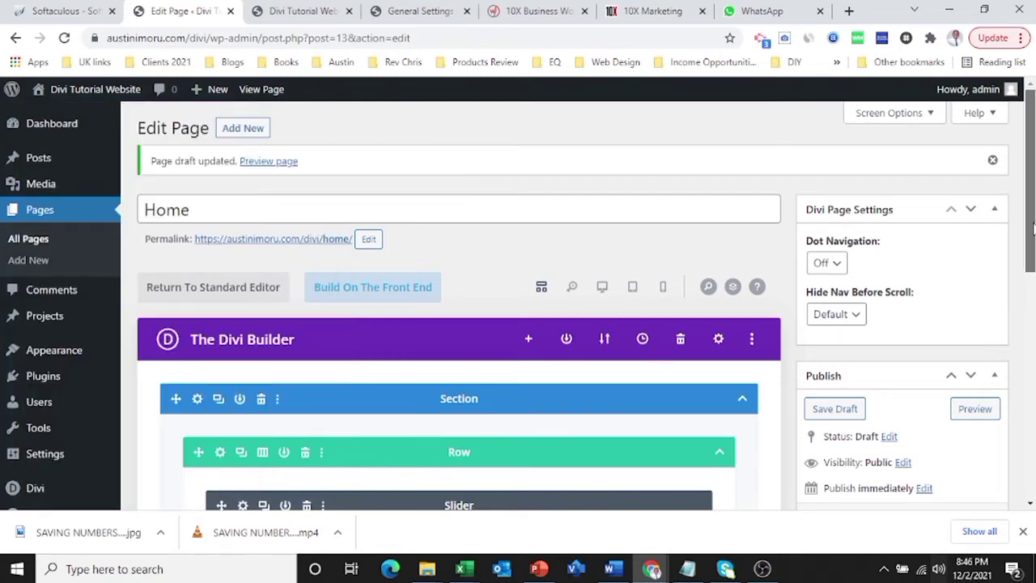
- Publish the Home page and view it on the live site
{"action": "scroll", "coordinate": [1034, 231], "scroll_direction": "down", "scroll_amount": 3}
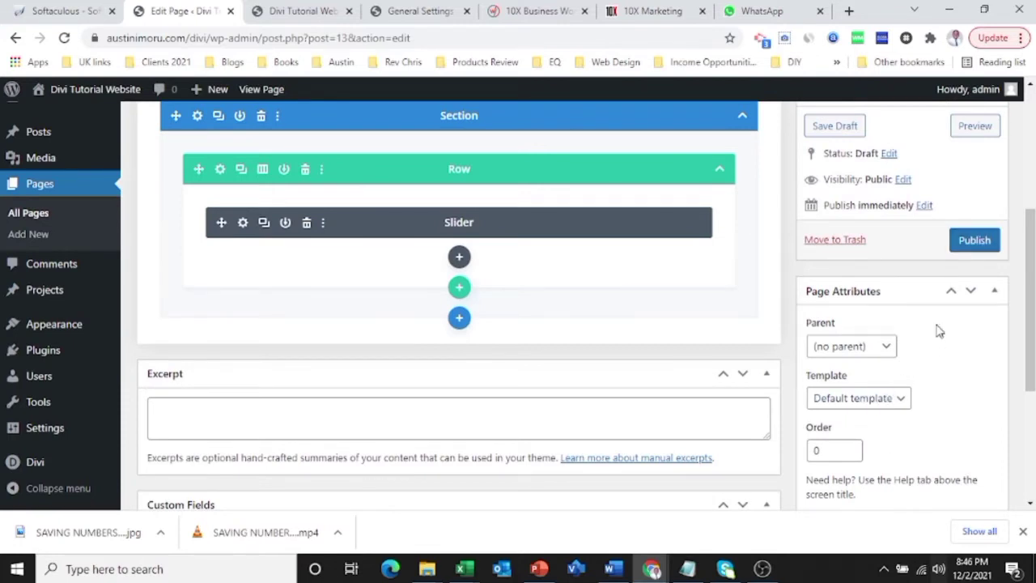
{"action": "left_click", "coordinate": [969, 244]}
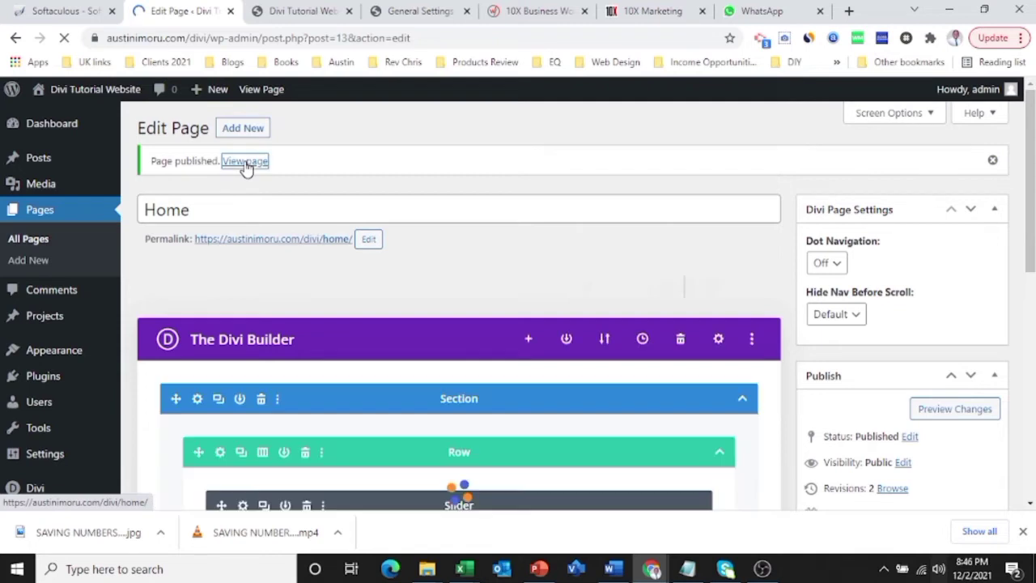
{"action": "left_click", "coordinate": [246, 165]}
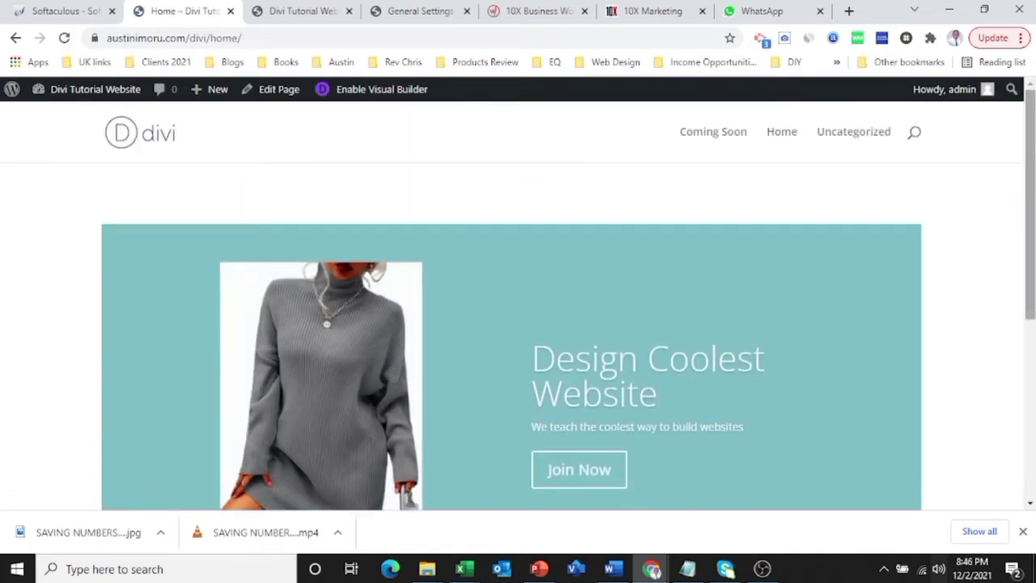
{"action": "mouse_move", "coordinate": [1032, 110]}
{"action": "left_mouse_down"}
{"action": "mouse_move", "coordinate": [1031, 259]}
{"action": "mouse_move", "coordinate": [1024, 122]}
{"action": "left_mouse_up"}
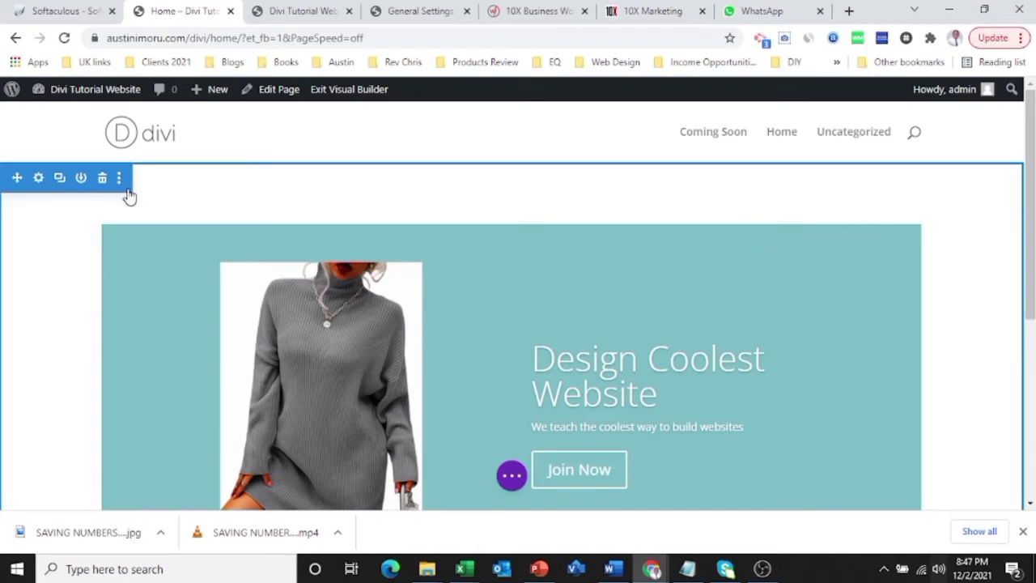
- In the Visual Builder, set the top and bottom padding of the slider's section to 0px and save the section settings
{"action": "left_click", "coordinate": [38, 179]}
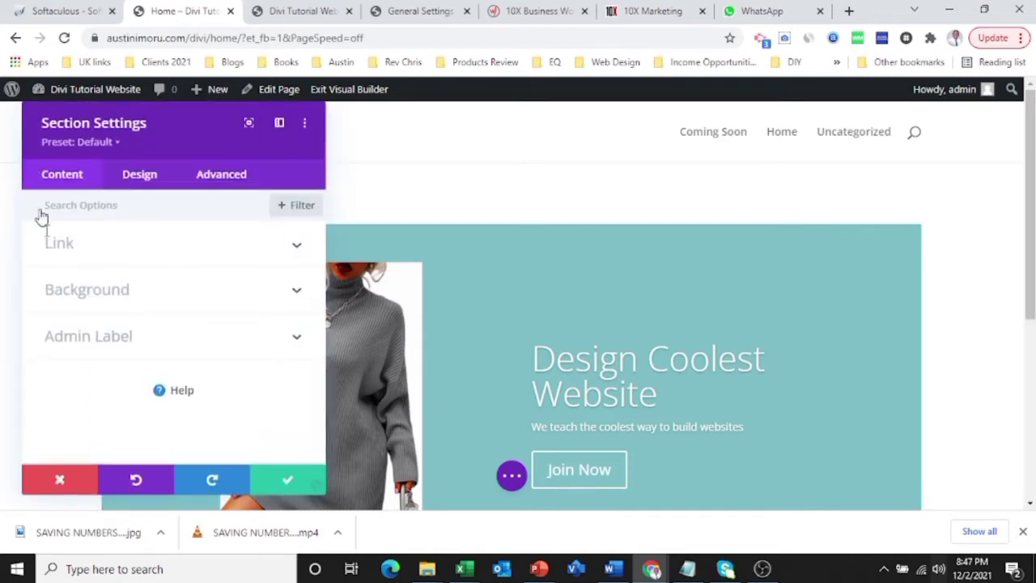
{"action": "left_click", "coordinate": [137, 185]}
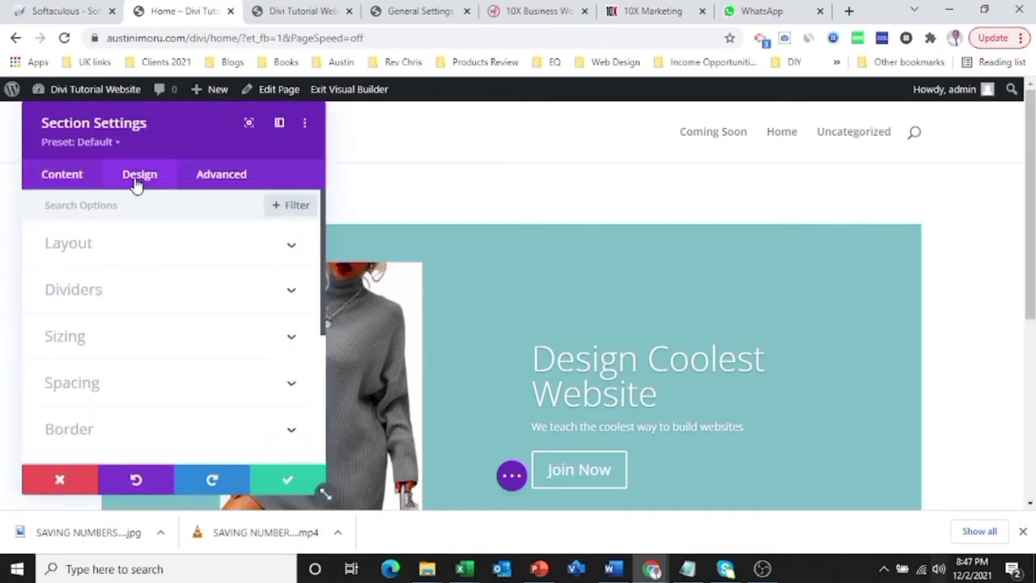
{"action": "left_click", "coordinate": [79, 381]}
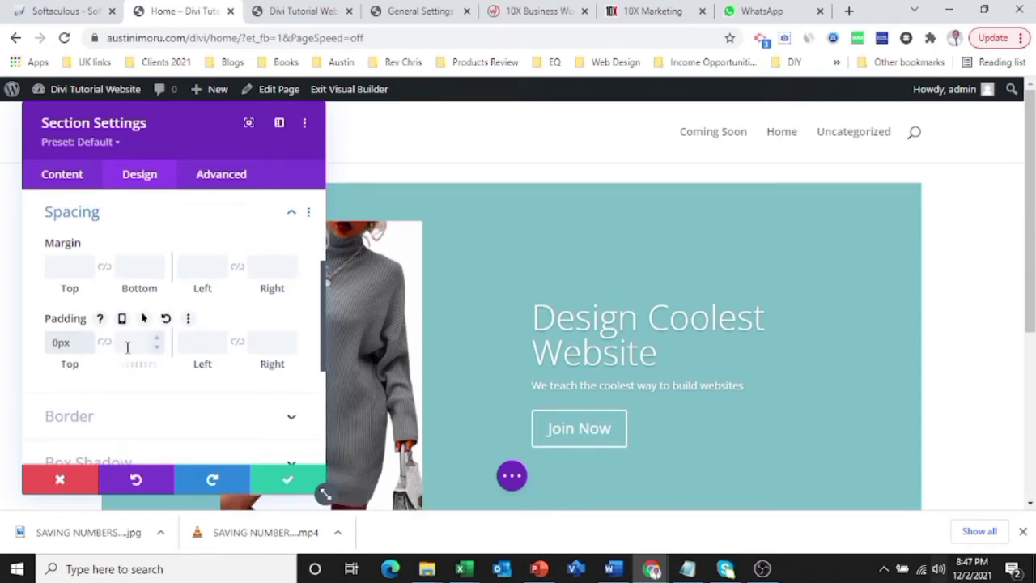
{"action": "left_click", "coordinate": [127, 344]}
{"action": "type", "text": "0"}
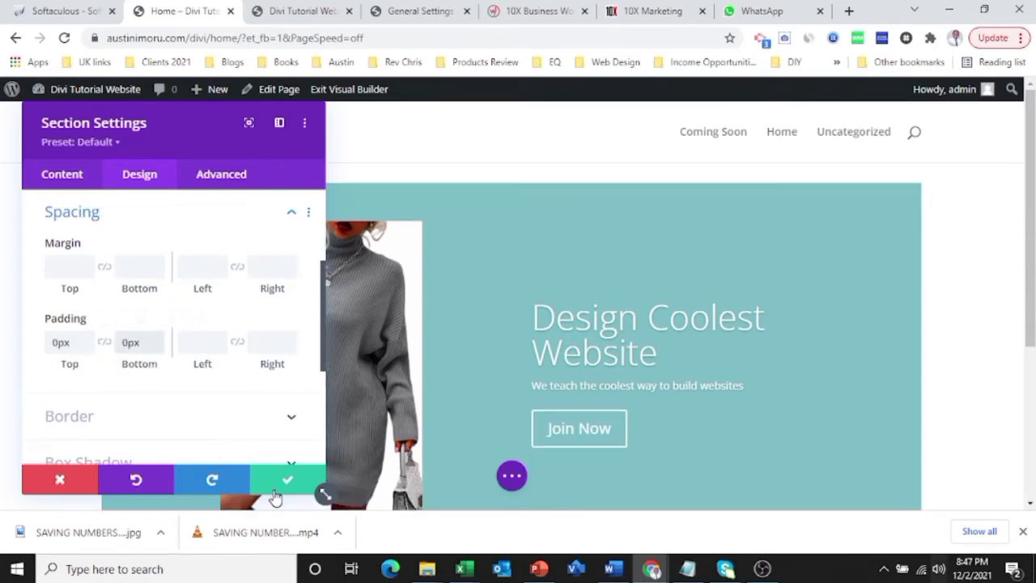
{"action": "left_click", "coordinate": [273, 485]}
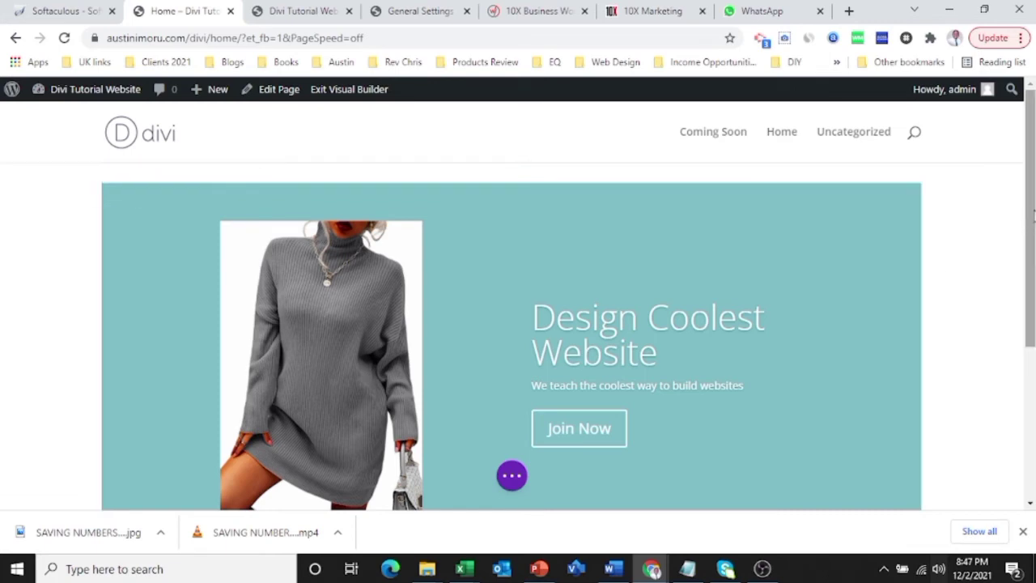
- Look over the adjusted Home page and save it in the Visual Builder
{"action": "left_click_drag", "start_coordinate": [1033, 214], "coordinate": [1030, 317]}
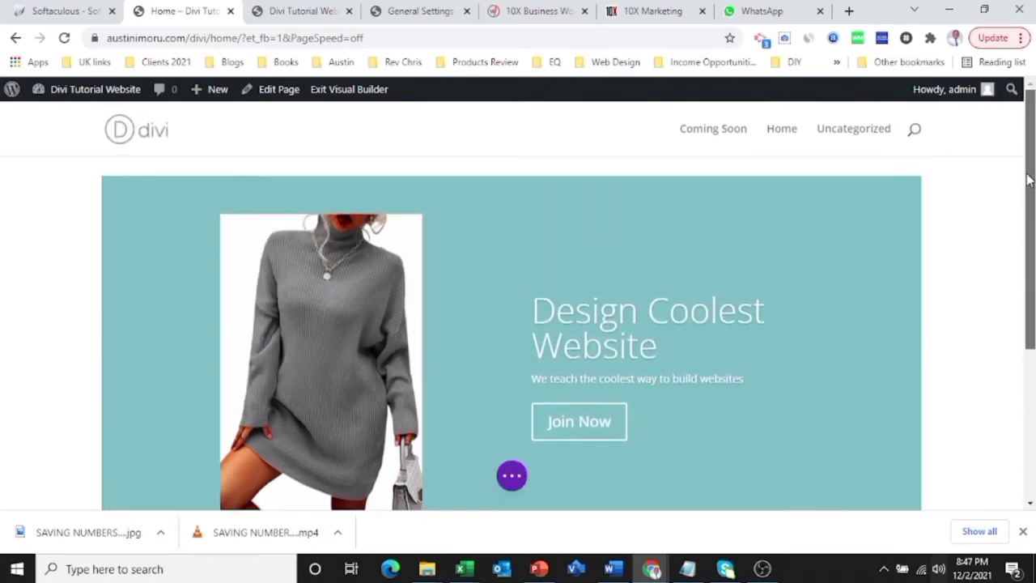
{"action": "left_click", "coordinate": [510, 484]}
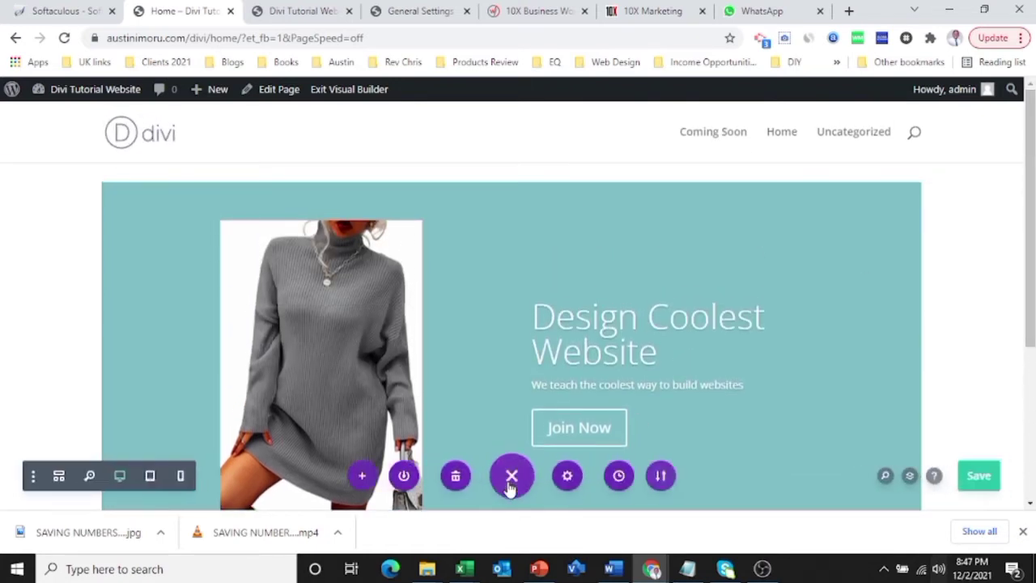
{"action": "left_click", "coordinate": [980, 478]}
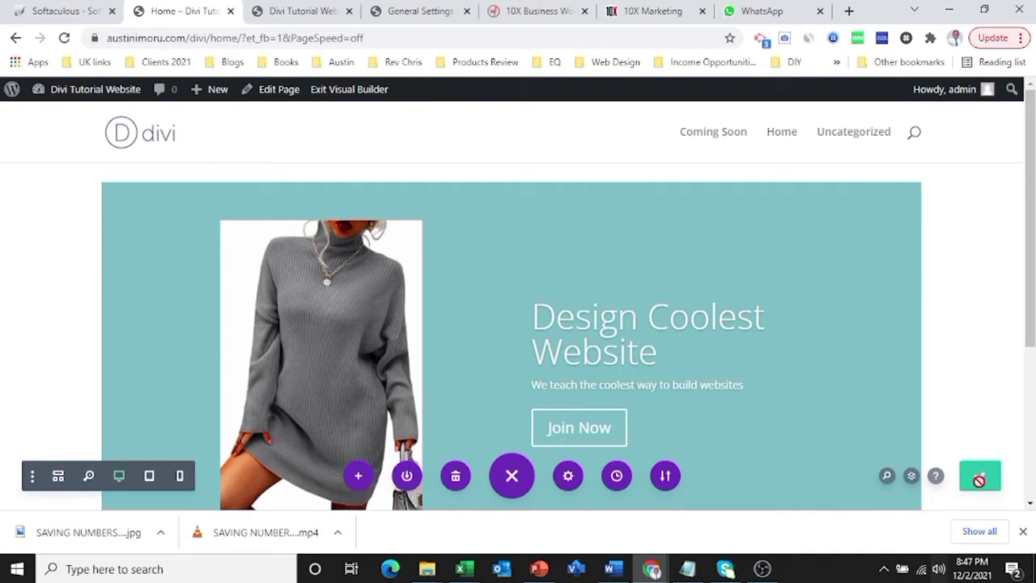
- Return to the dashboard's page list, then create and publish a new page titled "About Us"
{"action": "mouse_move", "coordinate": [94, 93]}
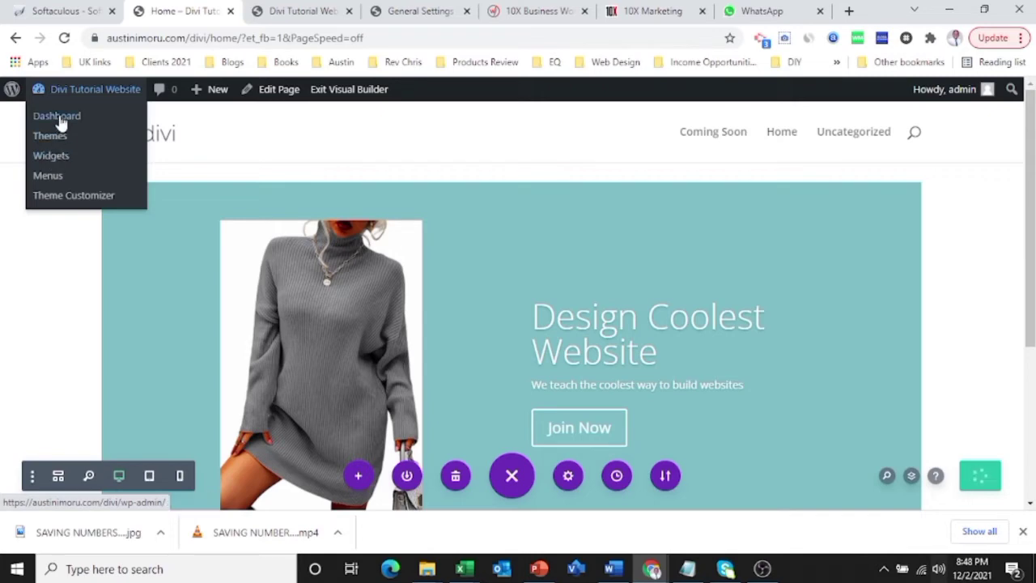
{"action": "left_click", "coordinate": [58, 118]}
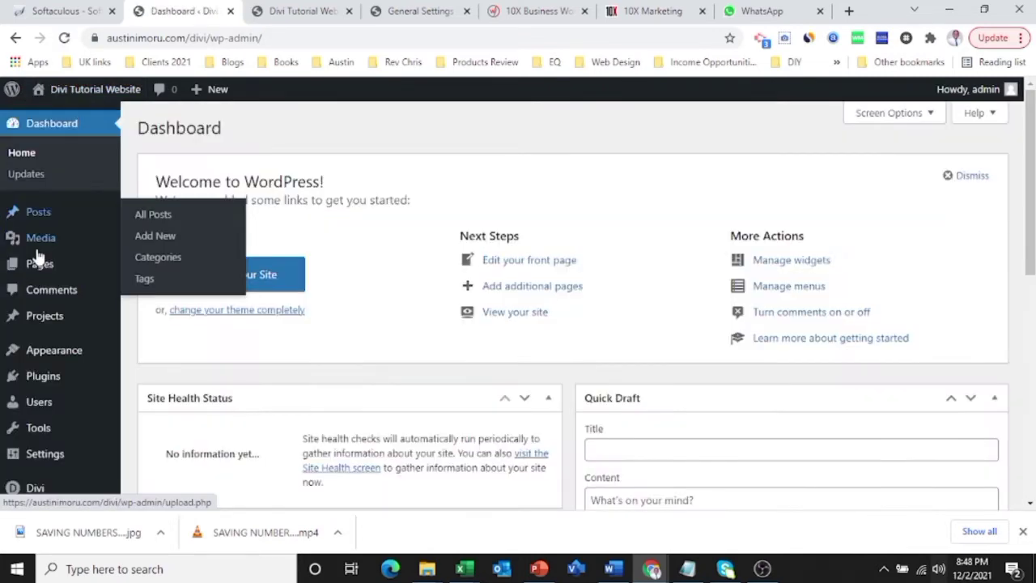
{"action": "left_click", "coordinate": [41, 267]}
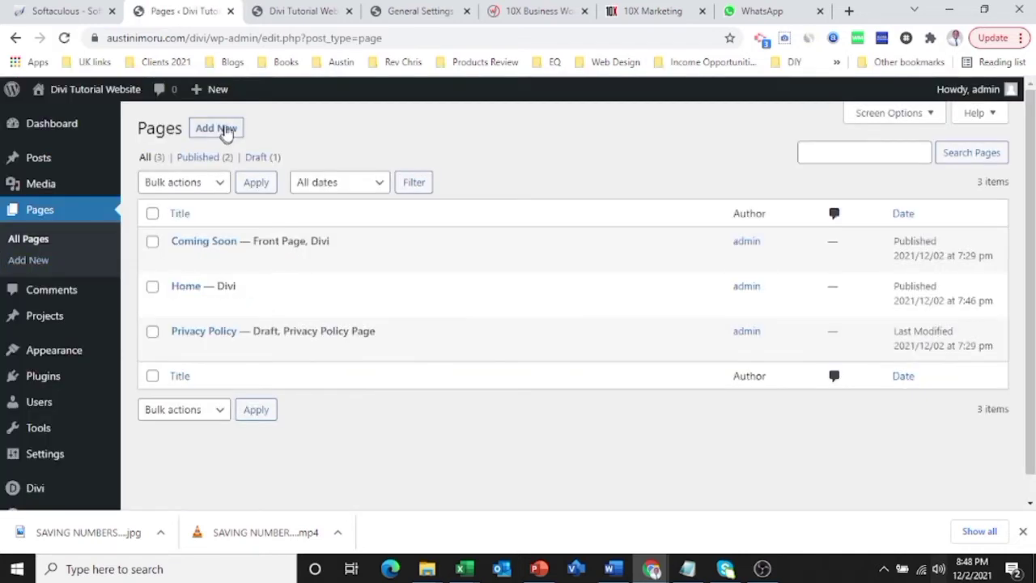
{"action": "left_click", "coordinate": [225, 130]}
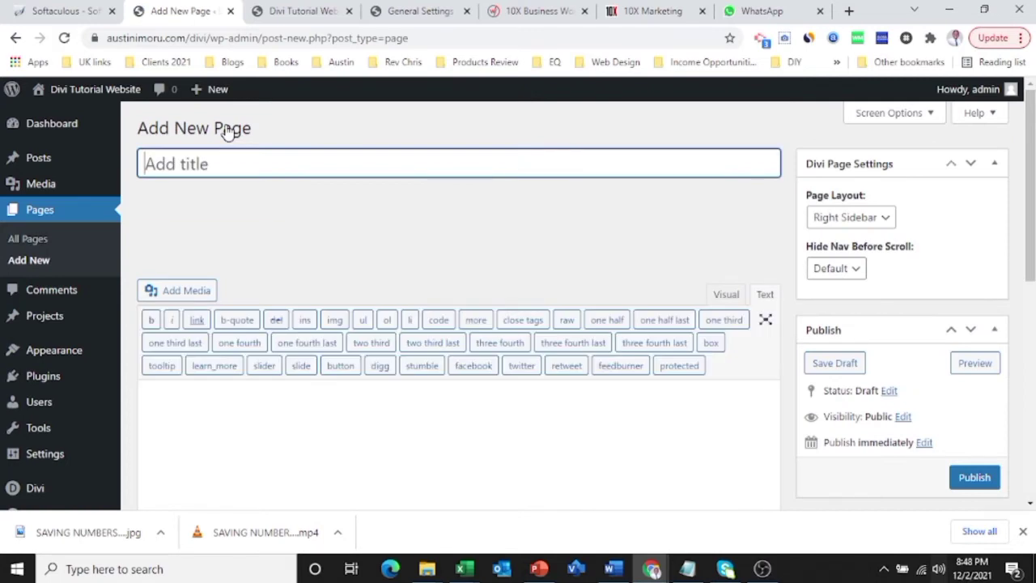
{"action": "type", "text": "About Us"}
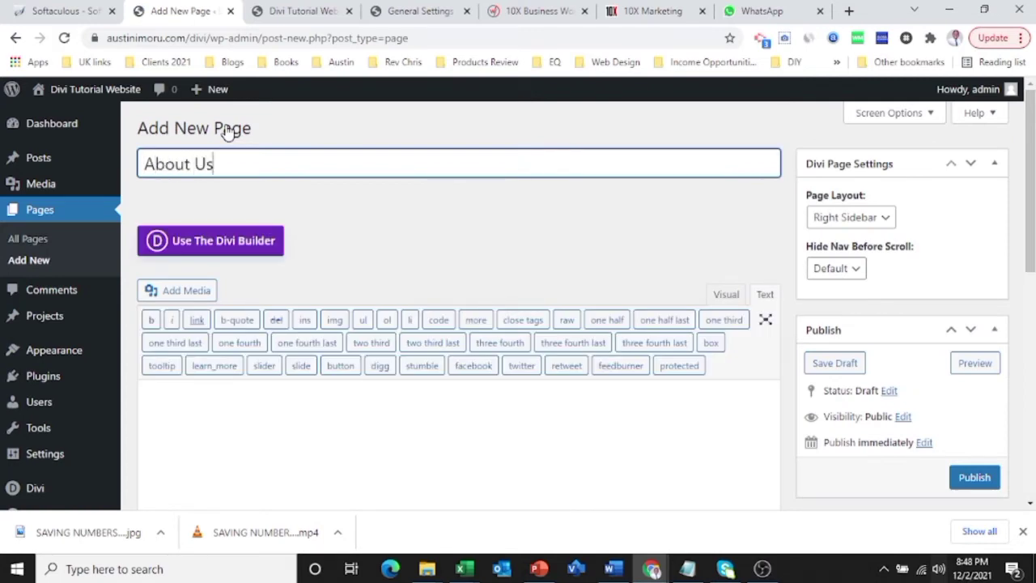
{"action": "left_click", "coordinate": [973, 478]}
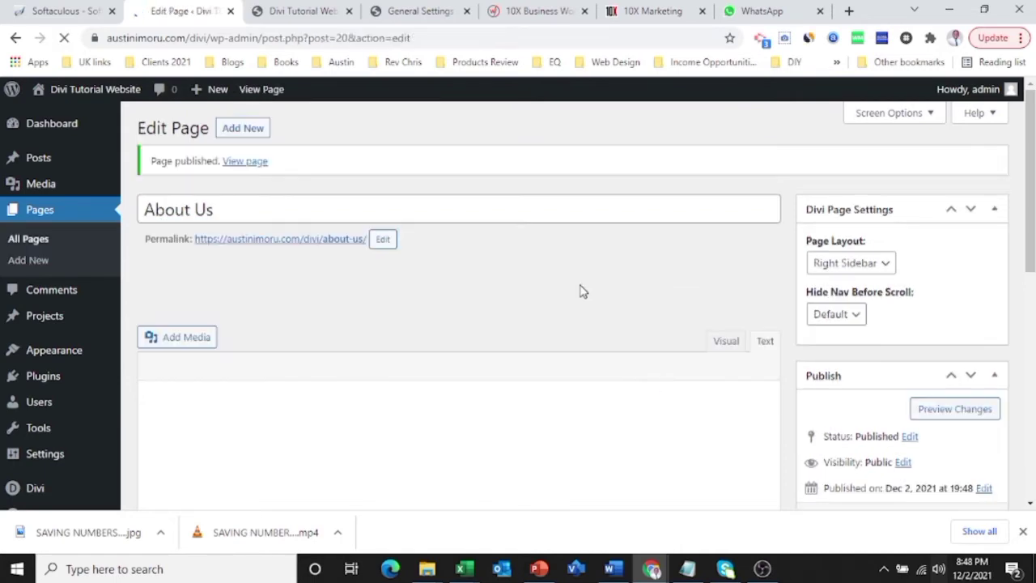
- Create and publish another new page titled "Gallery"
{"action": "left_click", "coordinate": [247, 134]}
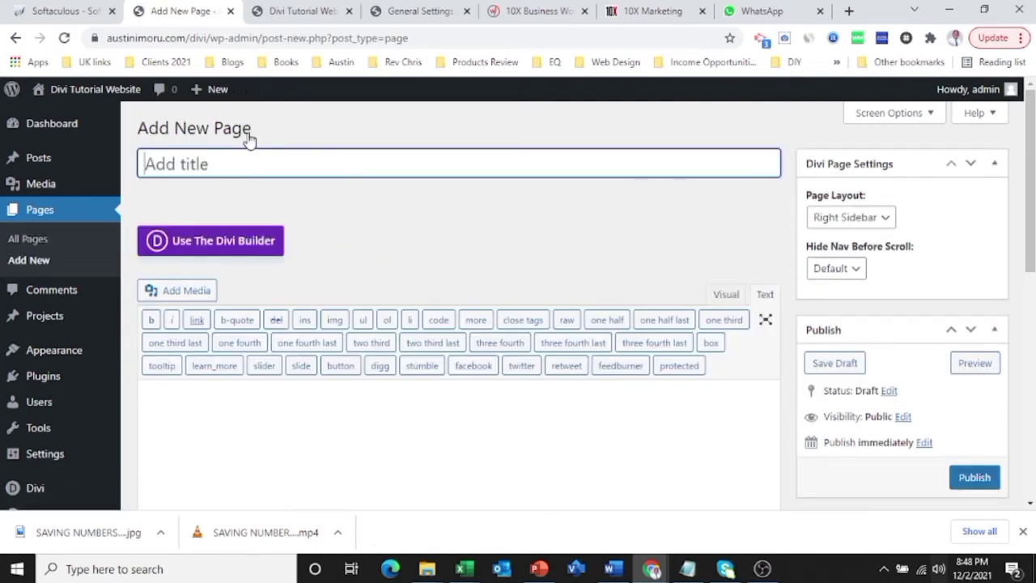
{"action": "type", "text": "Gallery"}
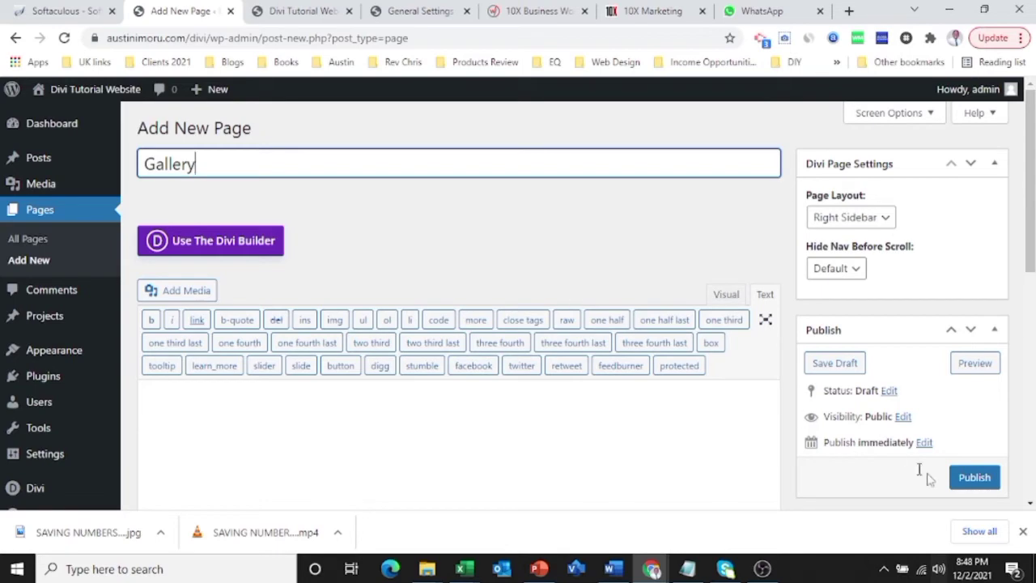
{"action": "left_click", "coordinate": [963, 480]}
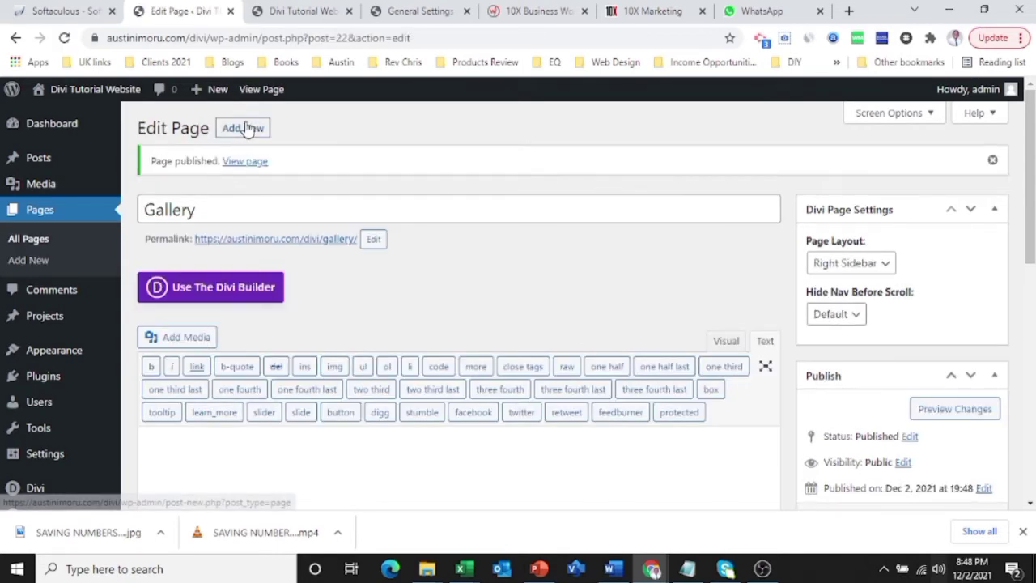
- Create and publish a third new page titled "Contact Us"
{"action": "left_click", "coordinate": [246, 128]}
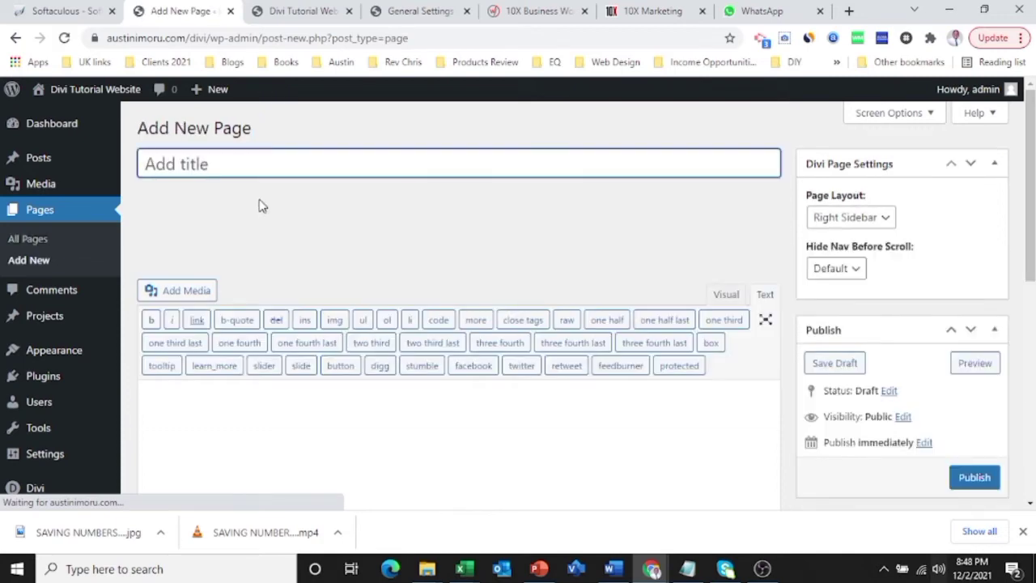
{"action": "type", "text": "C"}
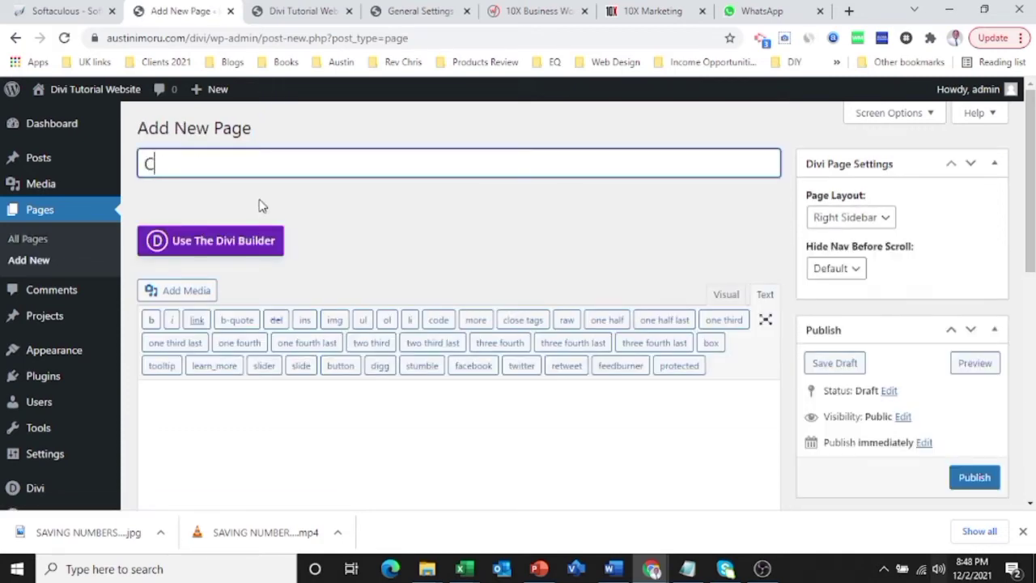
{"action": "type", "text": "ontach "}
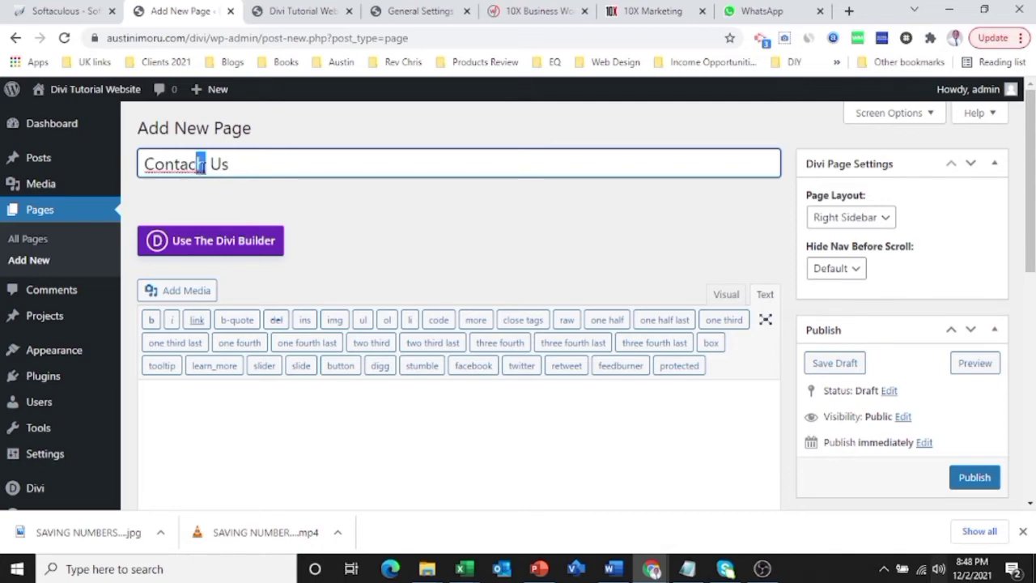
{"action": "type", "text": "t"}
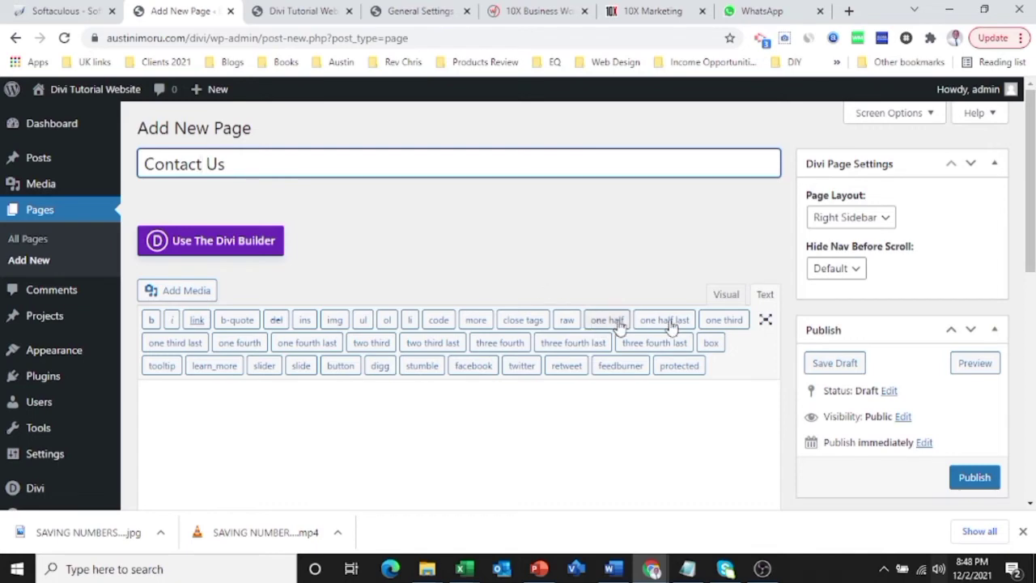
{"action": "left_click", "coordinate": [986, 478]}
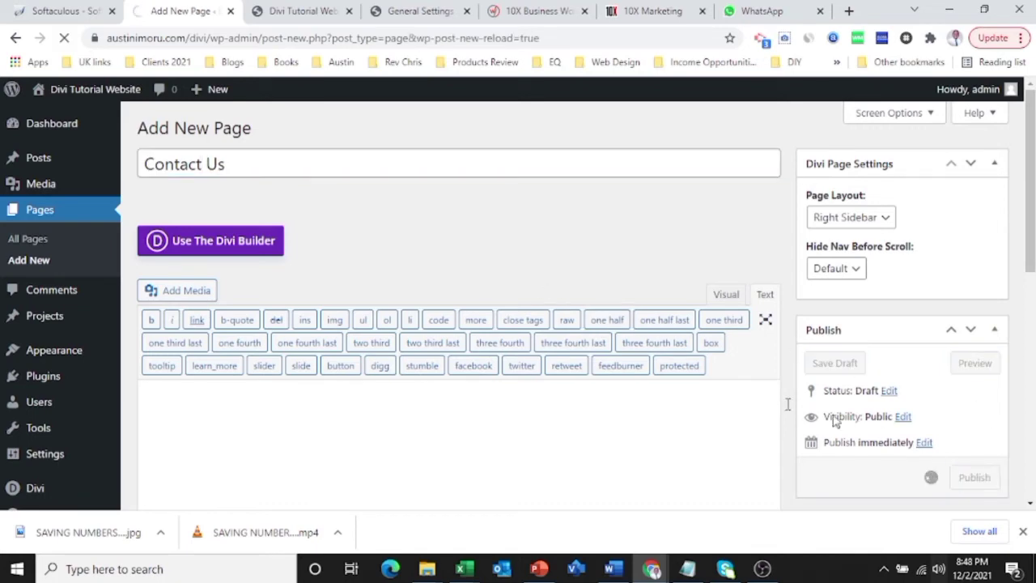
- Go to the theme's menu management and create a navigation menu named "Divi Menu"
{"action": "mouse_move", "coordinate": [24, 180]}
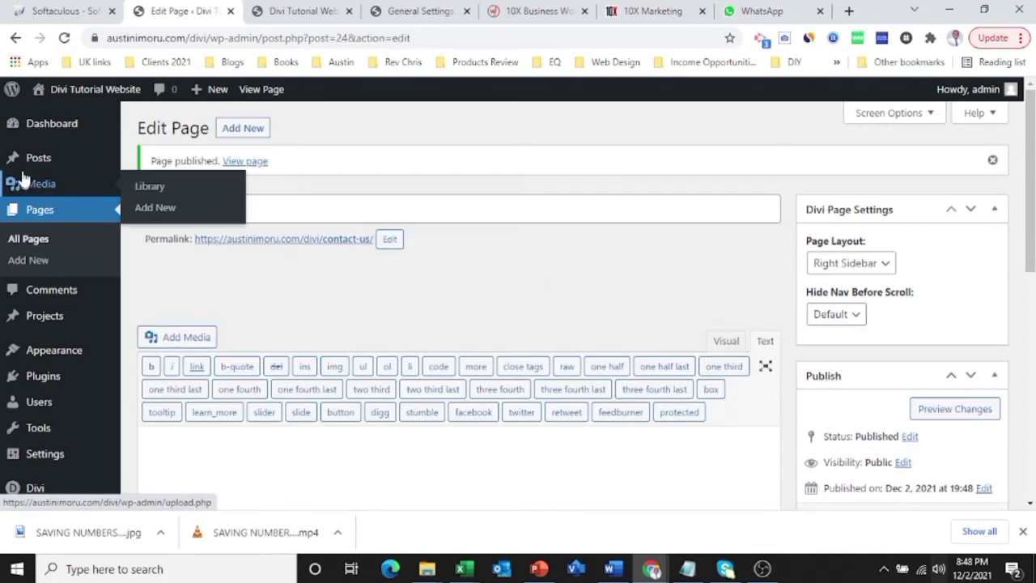
{"action": "mouse_move", "coordinate": [65, 353]}
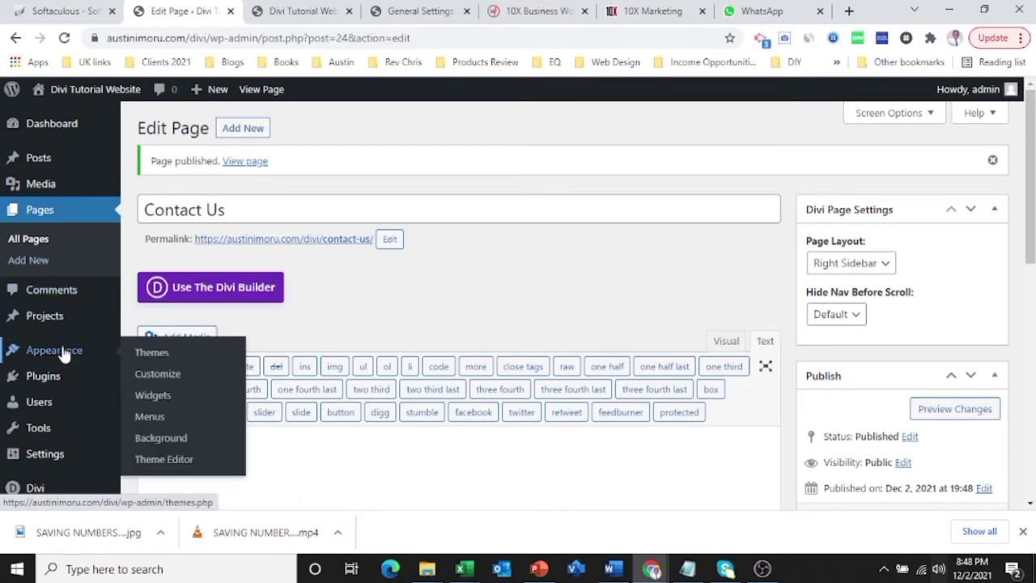
{"action": "left_click", "coordinate": [152, 416]}
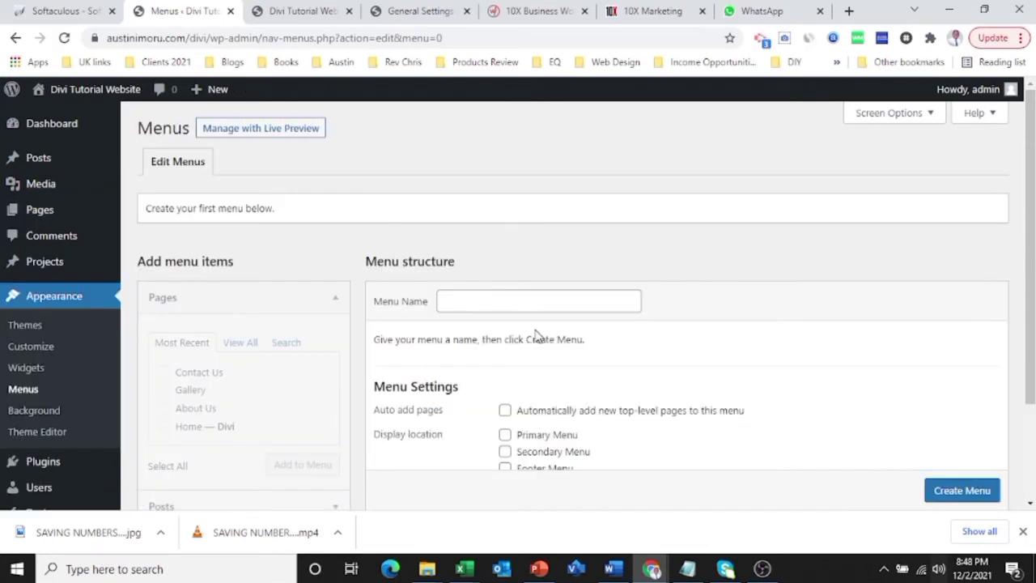
{"action": "left_click", "coordinate": [543, 305]}
{"action": "type", "text": "Divi Menu"}
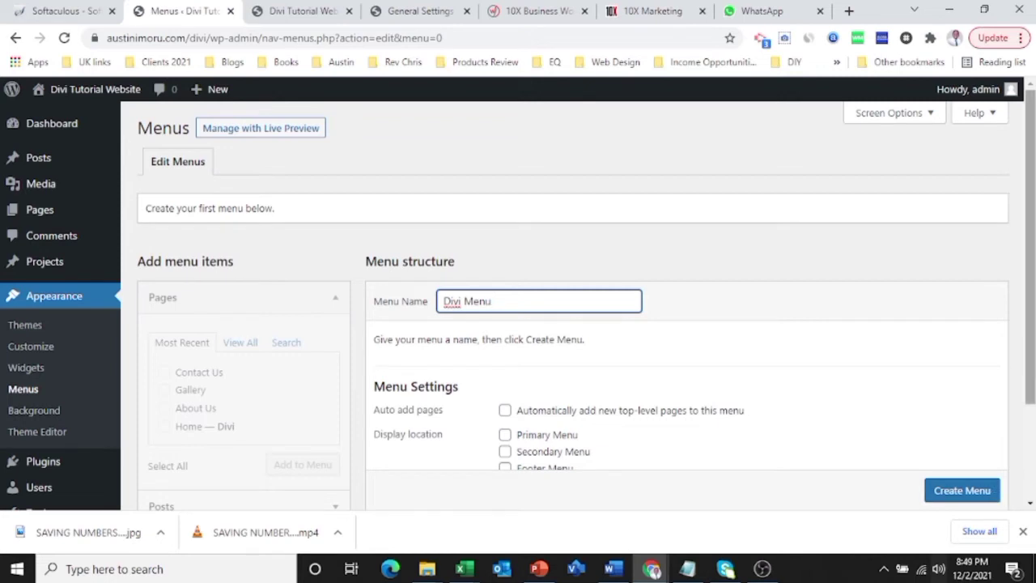
{"action": "scroll", "coordinate": [573, 324], "scroll_direction": "down", "scroll_amount": 2}
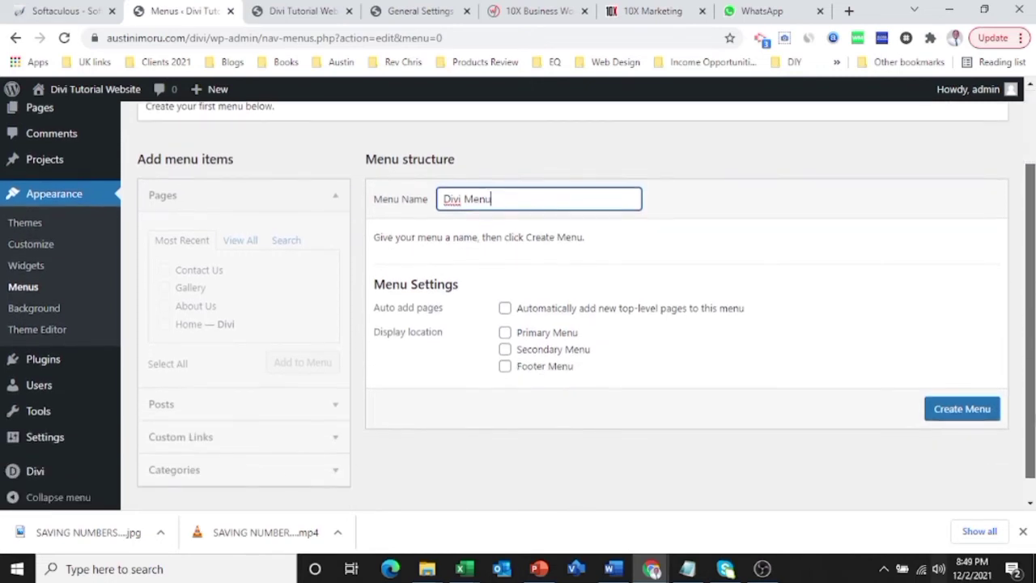
{"action": "left_click", "coordinate": [973, 410]}
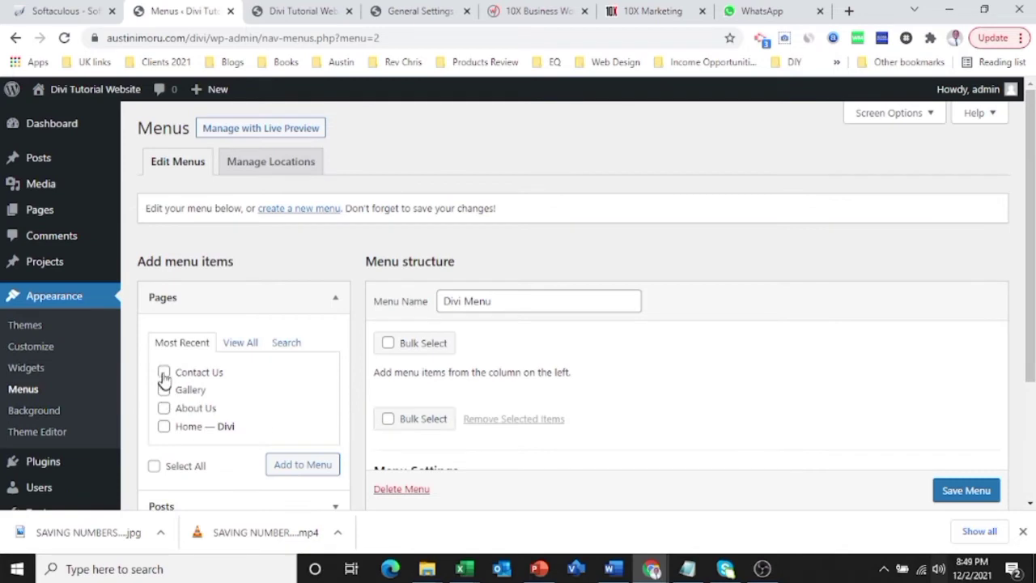
- Add the Contact Us, Gallery, About Us and Home pages to Divi Menu
{"action": "left_click", "coordinate": [165, 372]}
{"action": "left_click", "coordinate": [164, 407]}
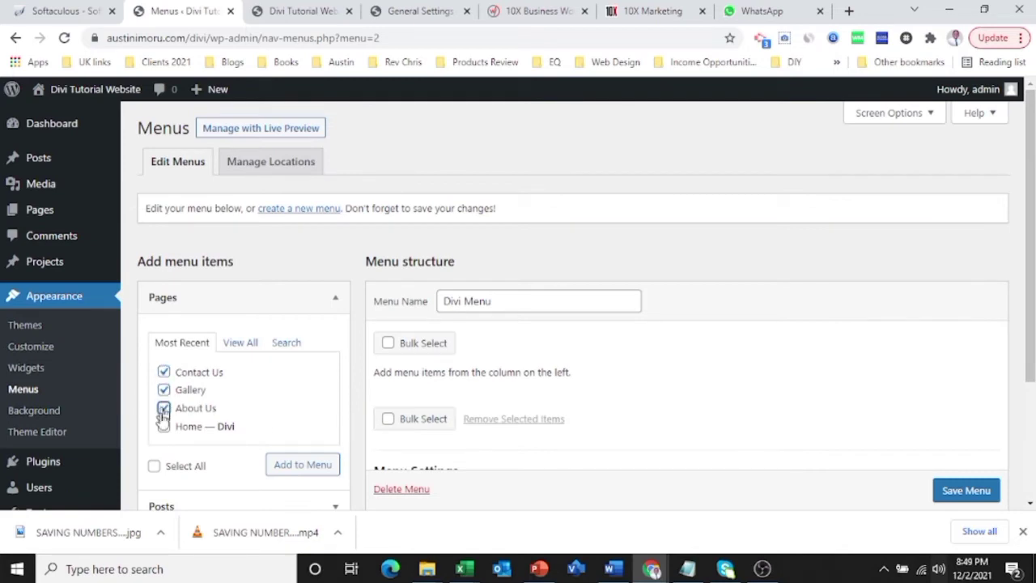
{"action": "left_click", "coordinate": [163, 426]}
{"action": "left_click", "coordinate": [317, 472]}
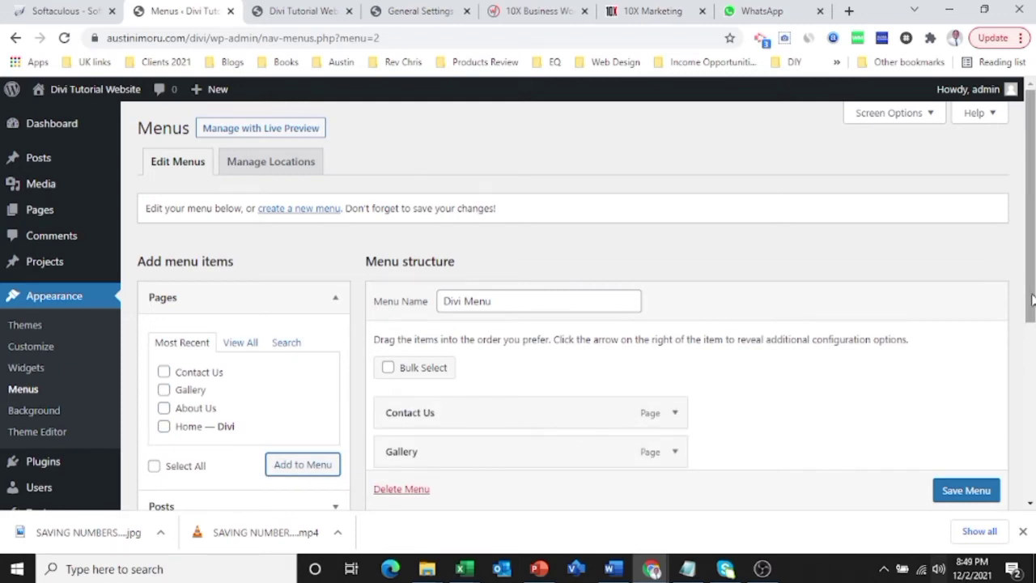
- Reorder the menu items as Home, About Us, Gallery, Contact Us
{"action": "scroll", "coordinate": [1021, 316], "scroll_direction": "down", "scroll_amount": 2}
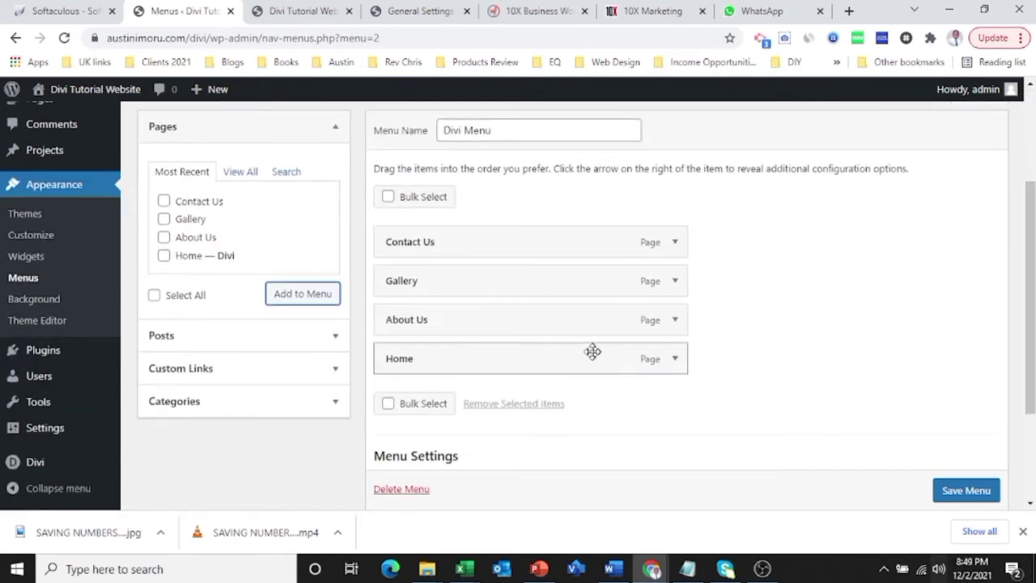
{"action": "left_click_drag", "start_coordinate": [591, 351], "coordinate": [590, 287]}
{"action": "left_click_drag", "start_coordinate": [576, 225], "coordinate": [581, 229]}
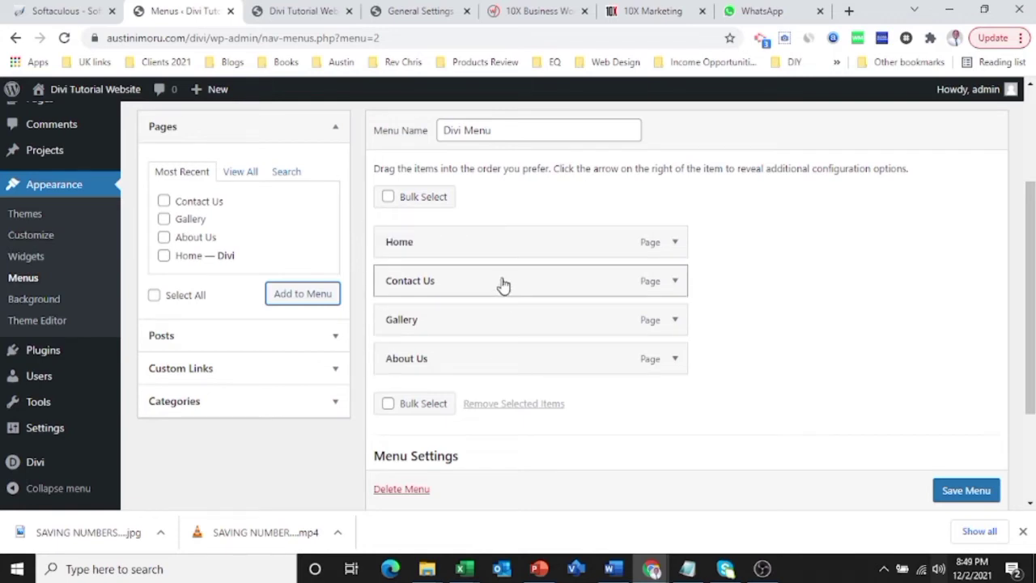
{"action": "mouse_move", "coordinate": [502, 282]}
{"action": "left_mouse_down"}
{"action": "mouse_move", "coordinate": [501, 361]}
{"action": "mouse_move", "coordinate": [502, 289]}
{"action": "left_mouse_up"}
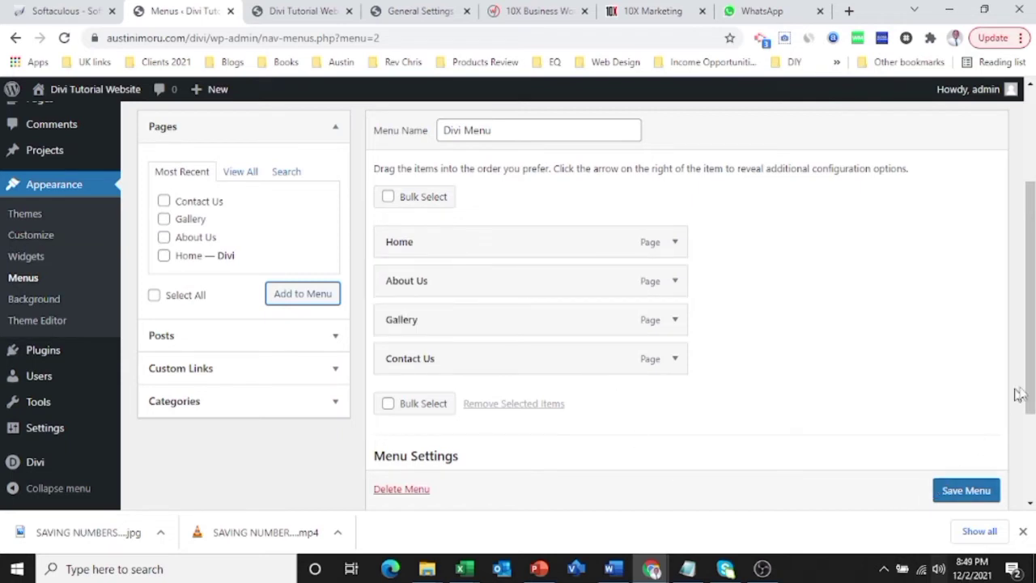
- Assign Divi Menu to the Primary Menu display location and save the menu
{"action": "left_click_drag", "start_coordinate": [1029, 389], "coordinate": [1030, 469]}
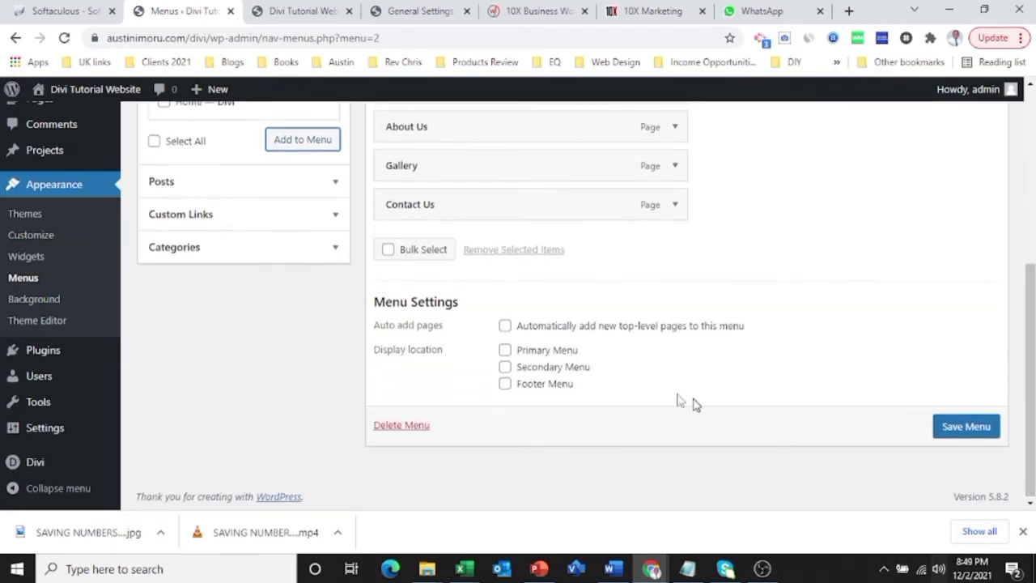
{"action": "left_click", "coordinate": [505, 351]}
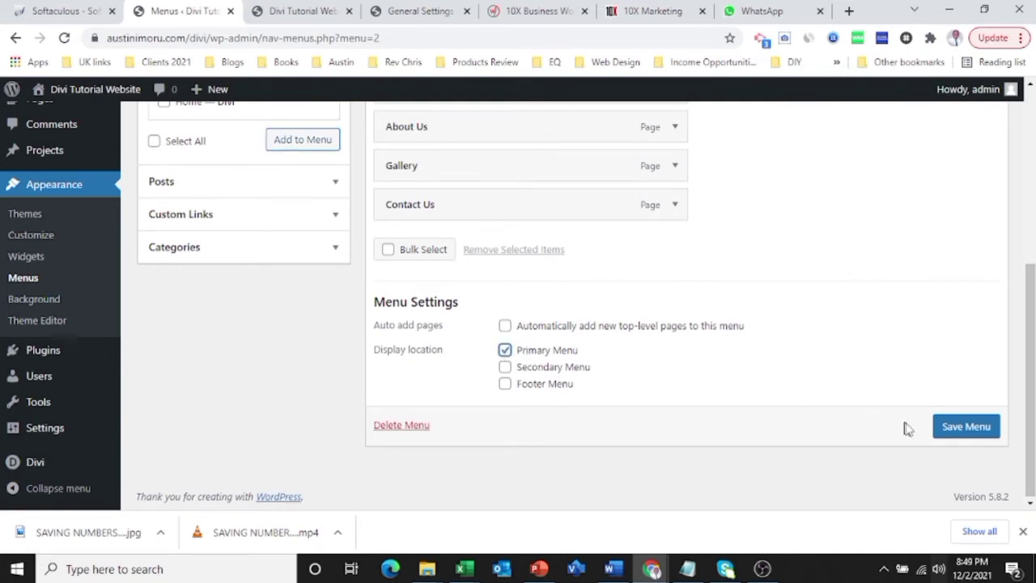
{"action": "left_click", "coordinate": [962, 432]}
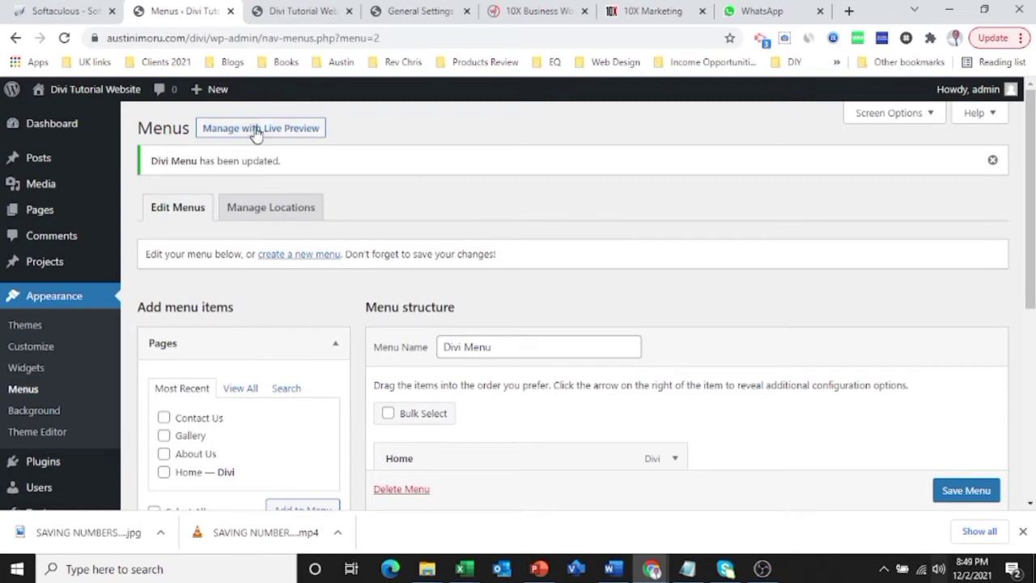
- Open the live Home page from the page list and examine its navigation menu and footer
{"action": "mouse_move", "coordinate": [230, 94]}
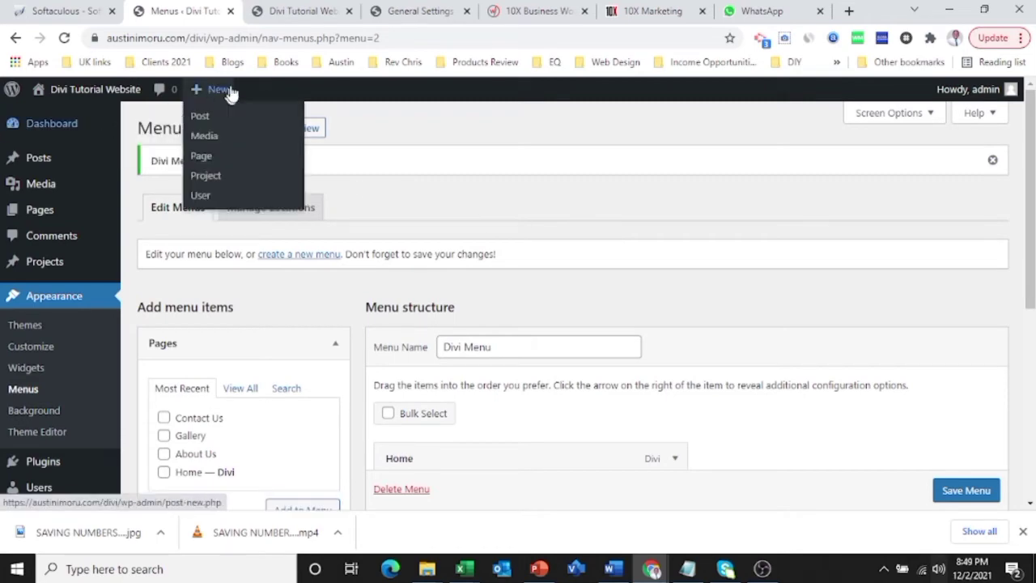
{"action": "left_click", "coordinate": [287, 8]}
{"action": "left_click", "coordinate": [194, 8]}
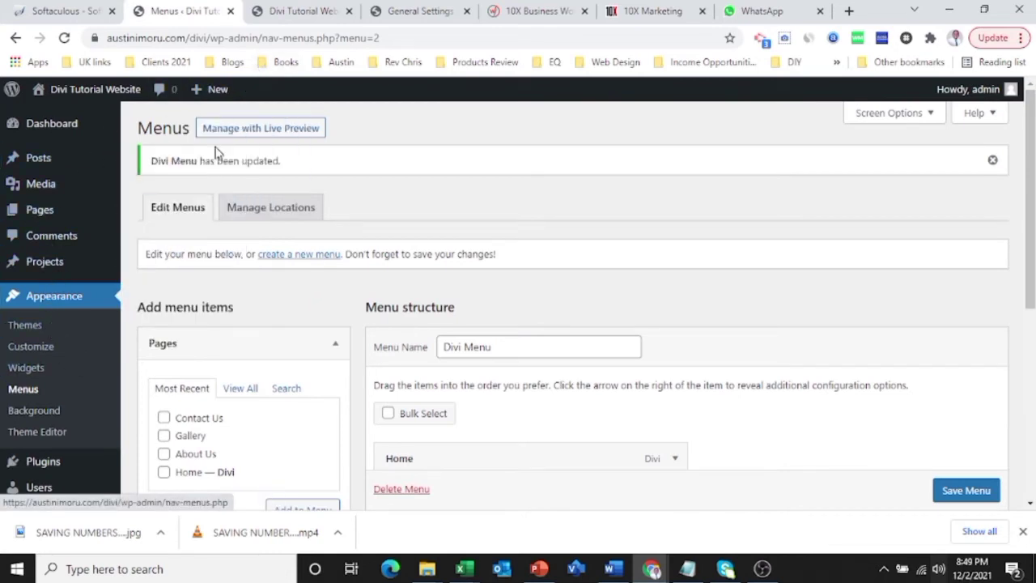
{"action": "mouse_move", "coordinate": [57, 215]}
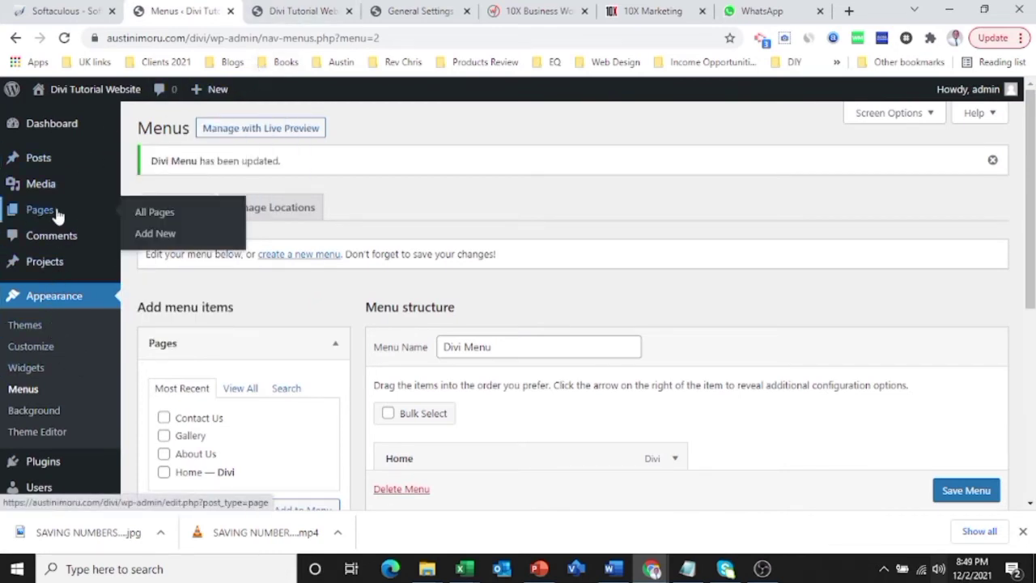
{"action": "left_click", "coordinate": [145, 213]}
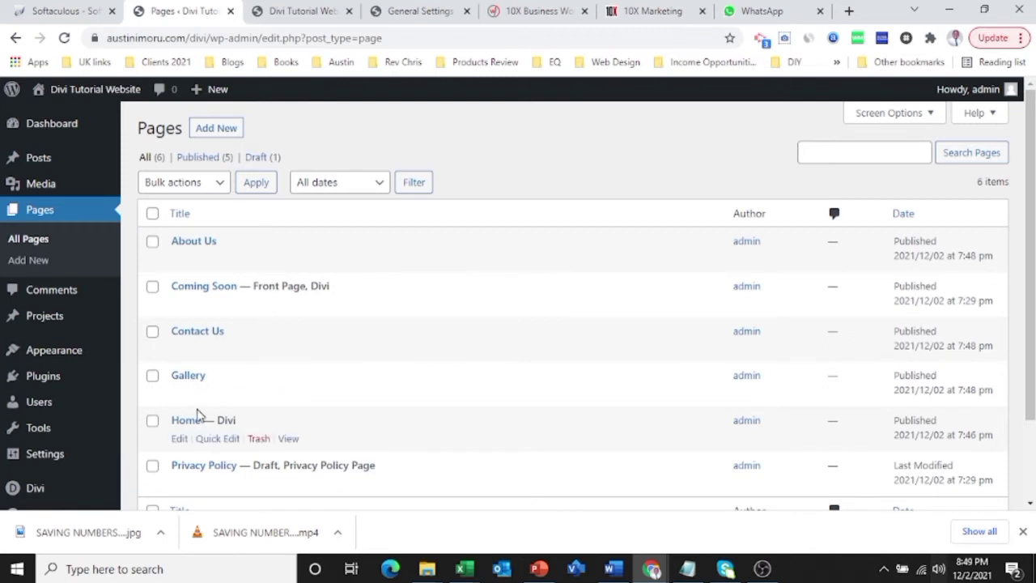
{"action": "left_click", "coordinate": [288, 438]}
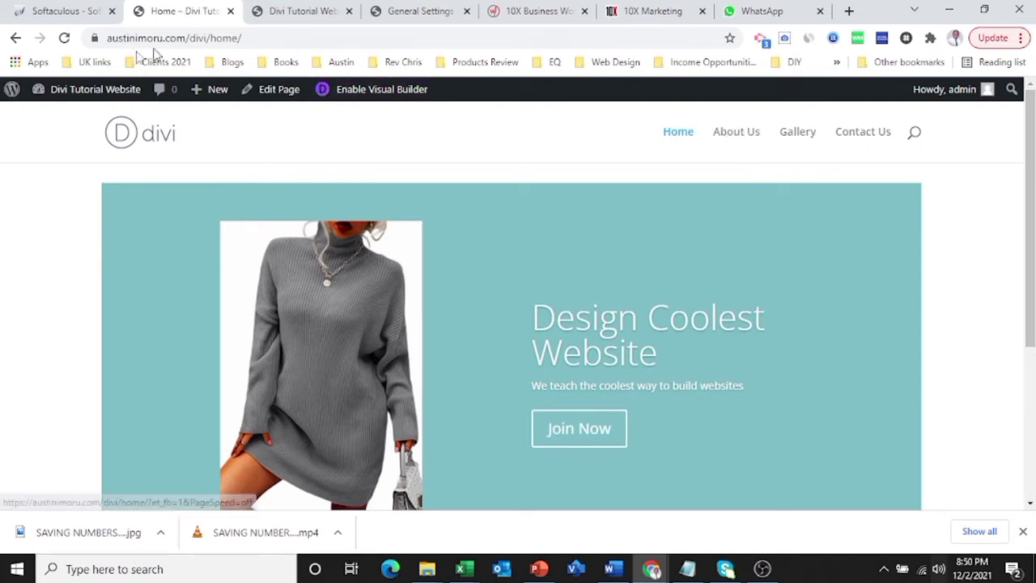
{"action": "mouse_move", "coordinate": [59, 95]}
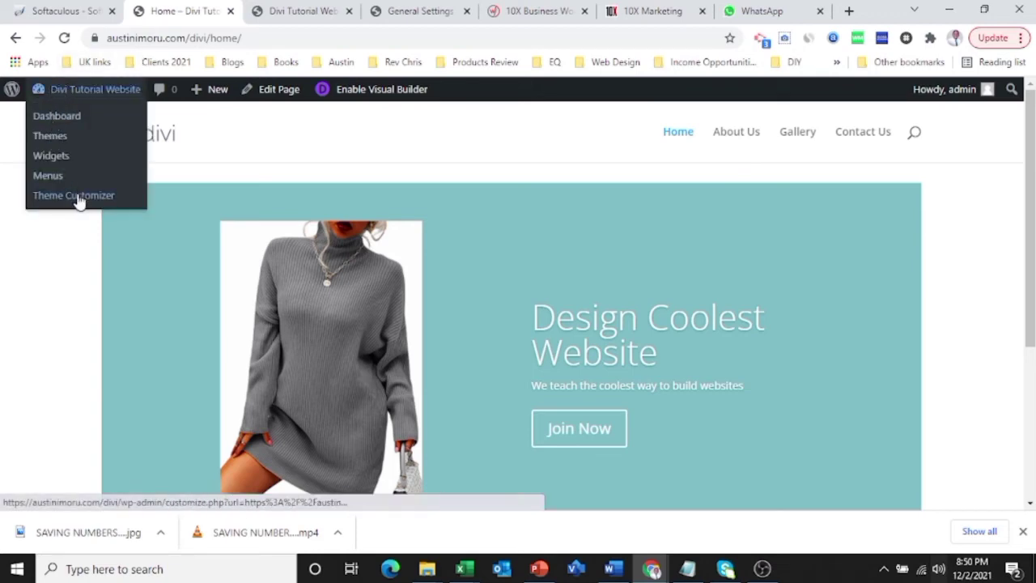
{"action": "left_click_drag", "start_coordinate": [1032, 120], "coordinate": [1030, 380]}
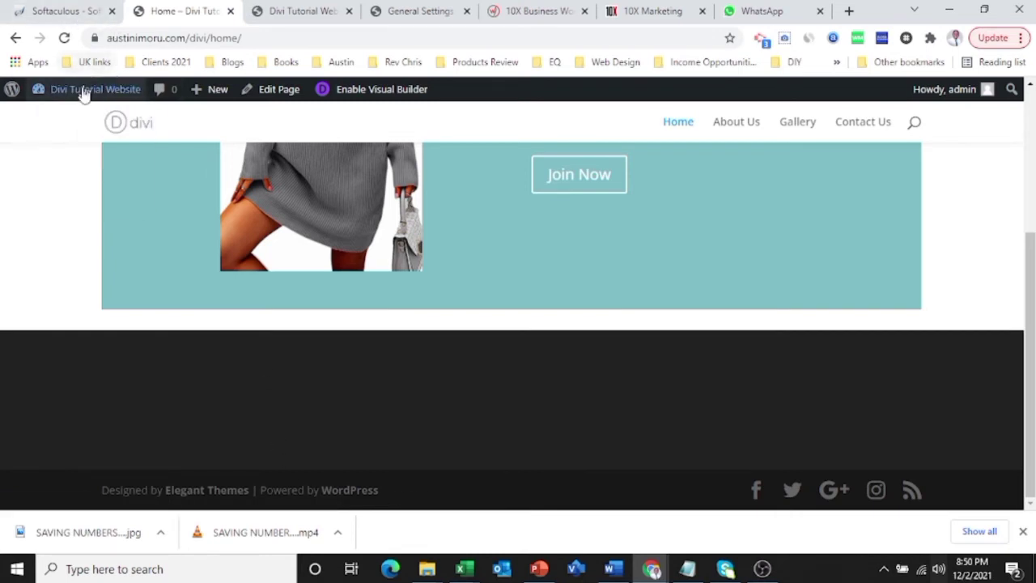
- Open the Theme Customizer from the Home page and go to the footer's Bottom Bar settings
{"action": "mouse_move", "coordinate": [77, 95]}
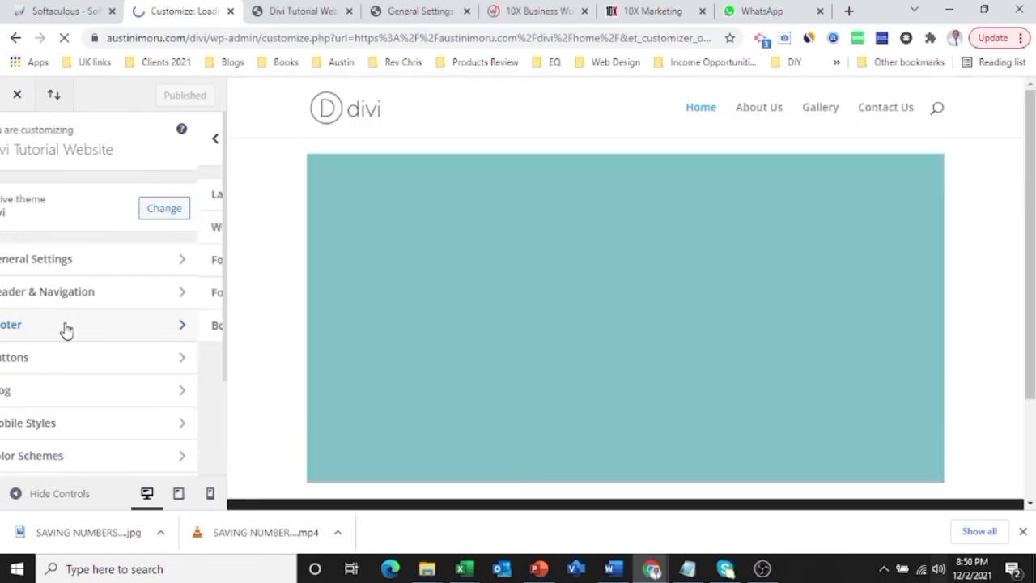
{"action": "left_click", "coordinate": [66, 329]}
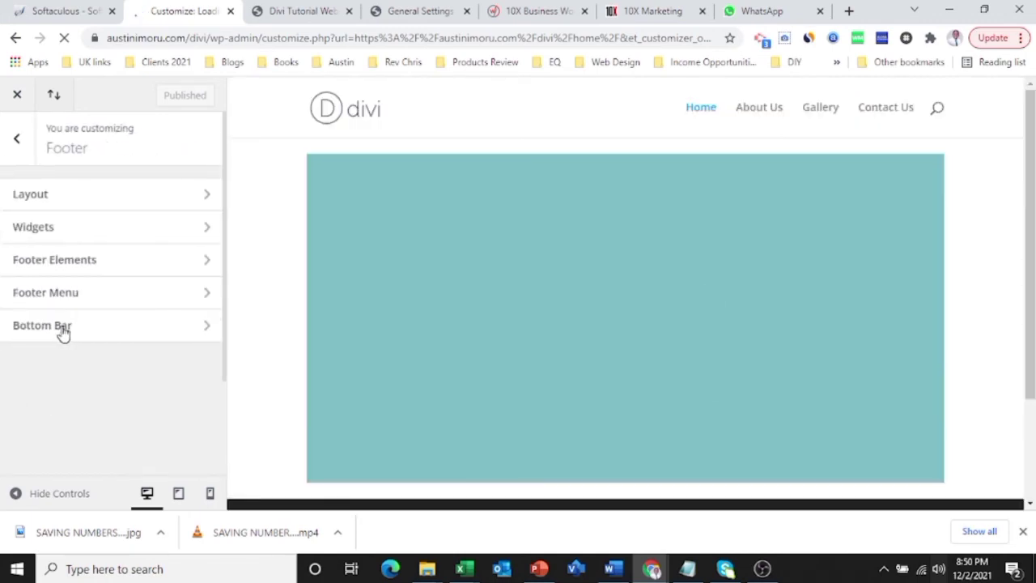
{"action": "left_click", "coordinate": [59, 328]}
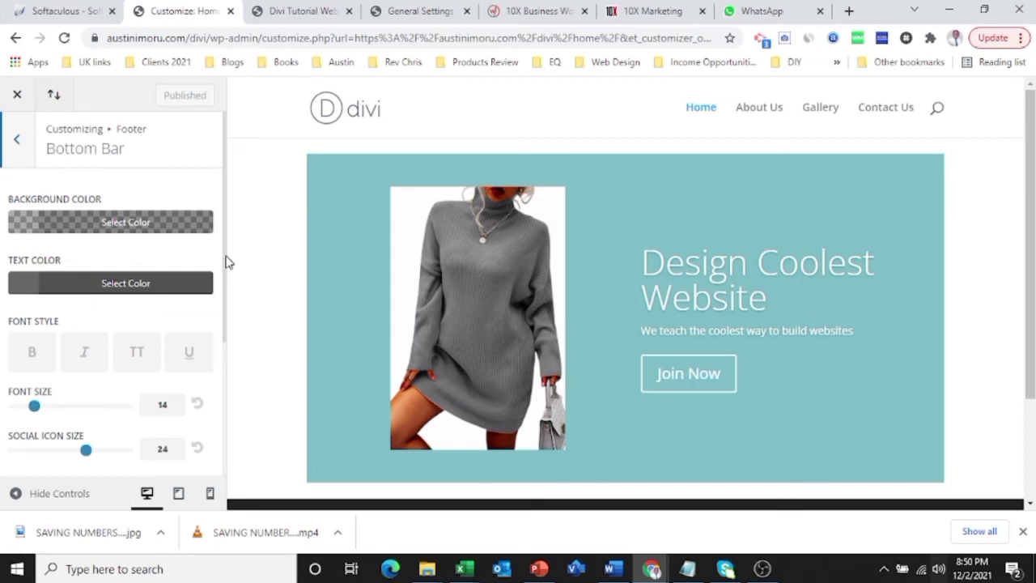
- Try disabling the footer credits while watching the preview's footer, and re-enable them
{"action": "scroll", "coordinate": [223, 405], "scroll_direction": "down", "scroll_amount": 3}
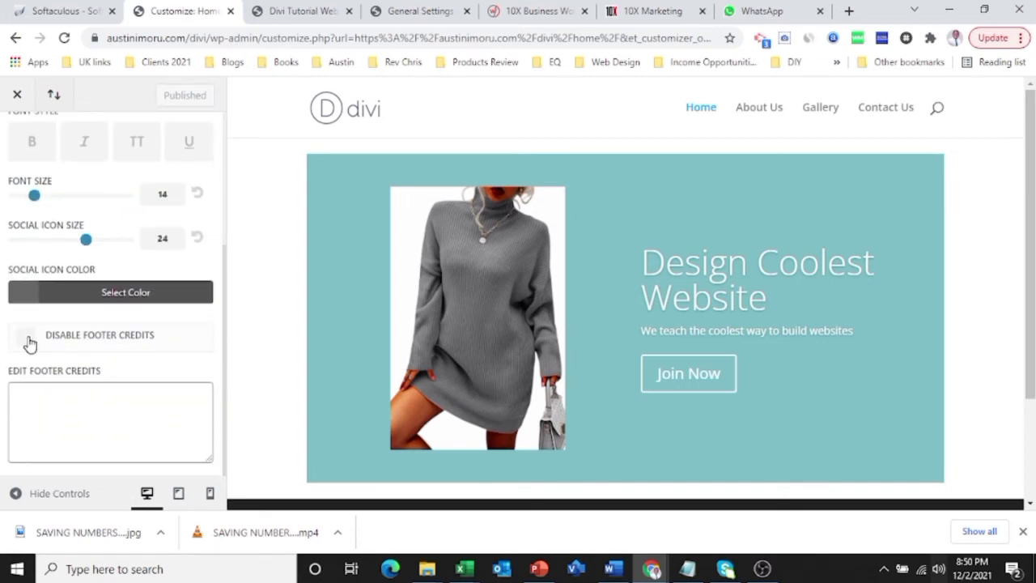
{"action": "left_click_drag", "start_coordinate": [1031, 339], "coordinate": [1032, 482]}
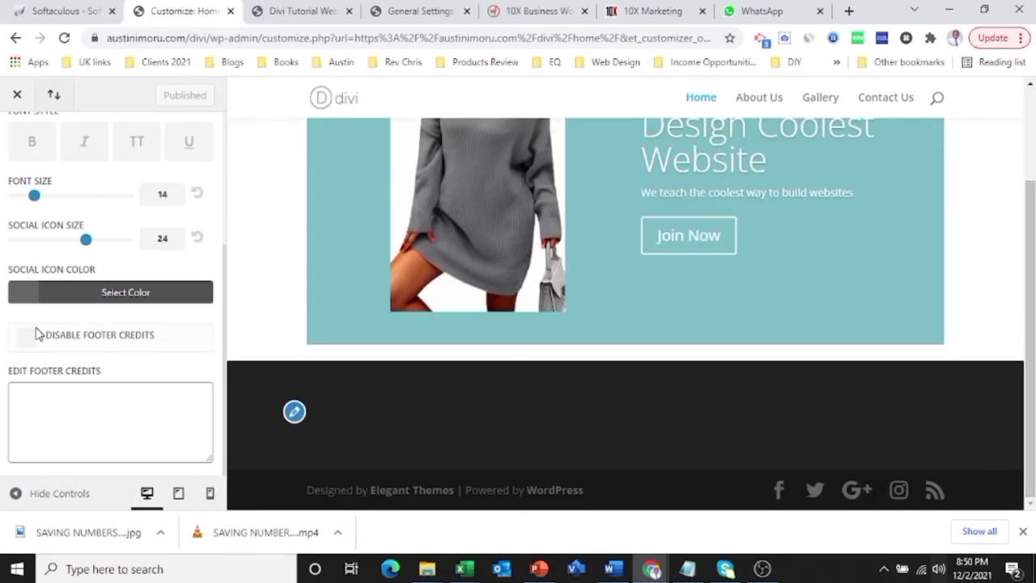
{"action": "left_click", "coordinate": [28, 340]}
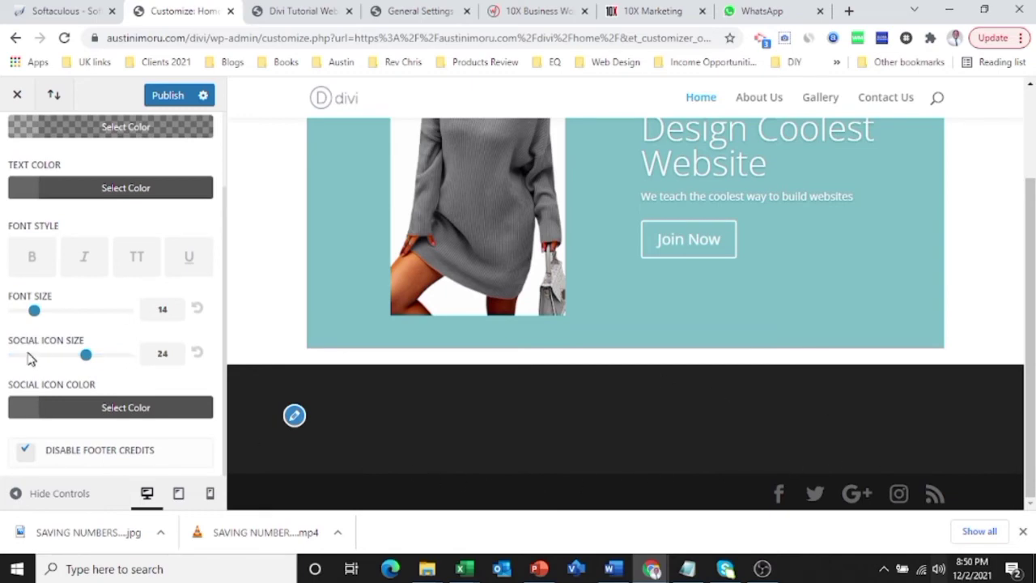
{"action": "left_click", "coordinate": [28, 451]}
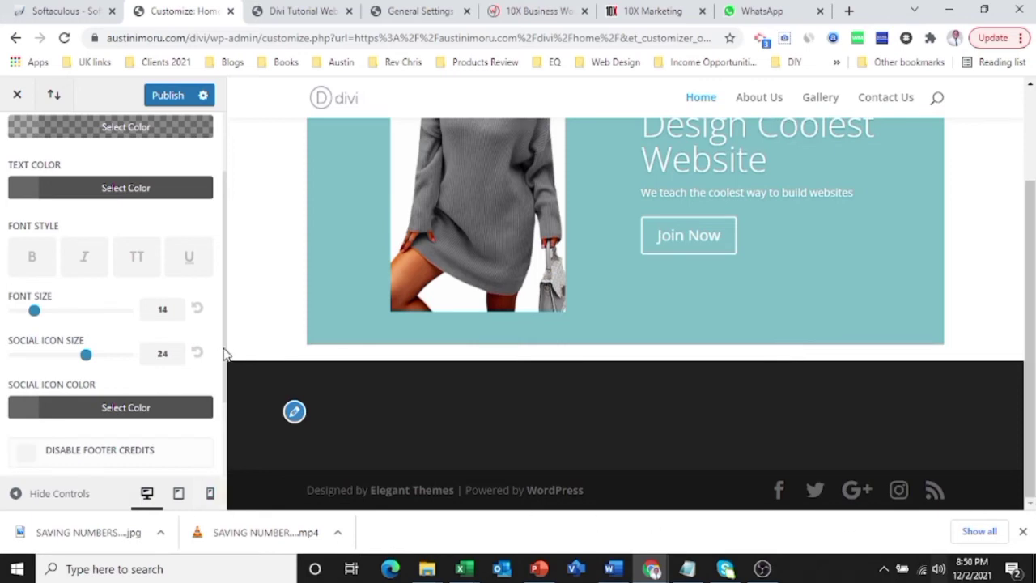
{"action": "scroll", "coordinate": [217, 403], "scroll_direction": "down", "scroll_amount": 2}
{"action": "left_click", "coordinate": [110, 413]}
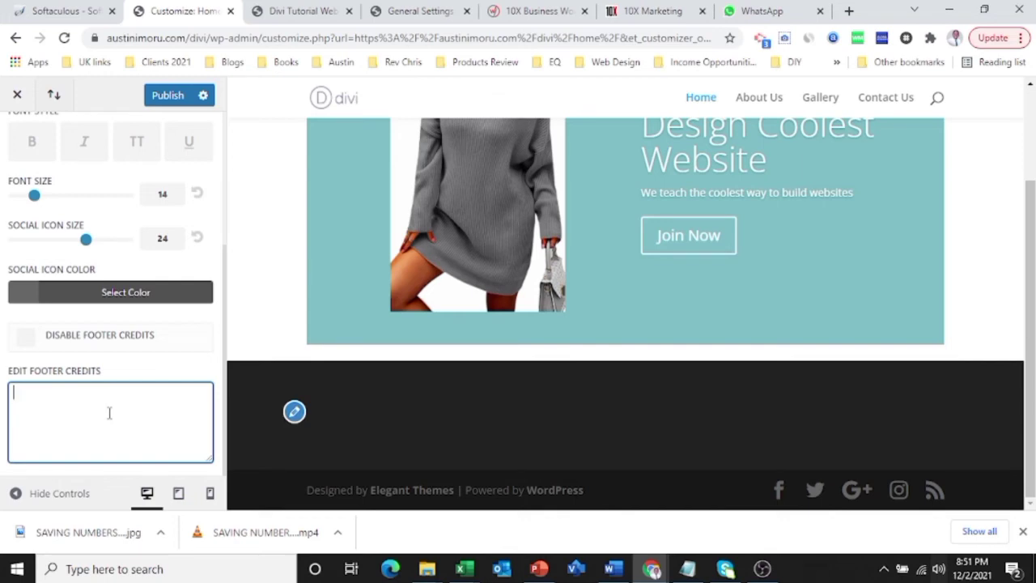
{"action": "type", "text": "Built With Style @2022"}
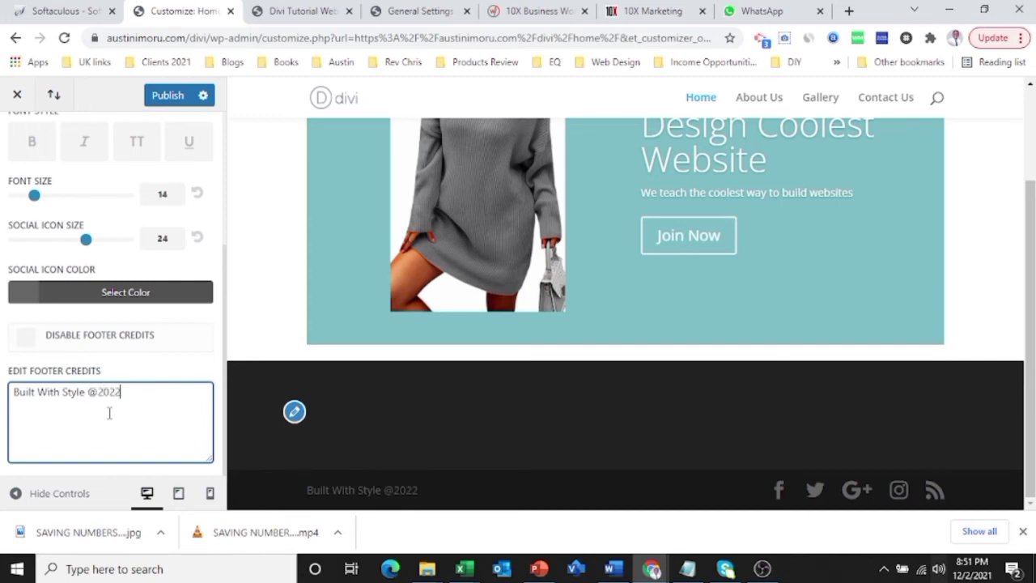
- Publish the footer credits change and go from the Customizer through the dashboard to Divi's Theme Options
{"action": "left_click", "coordinate": [178, 97]}
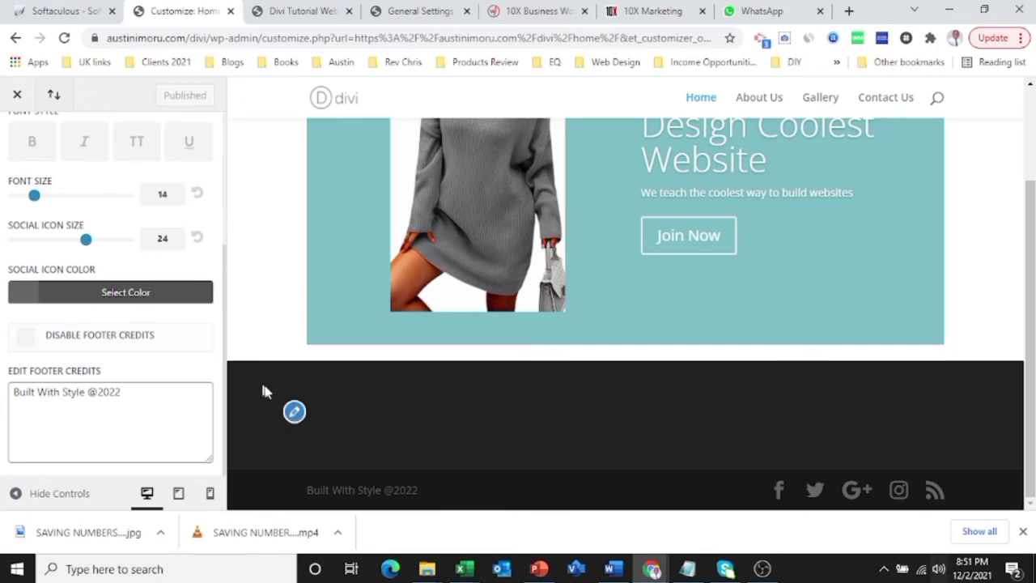
{"action": "left_click", "coordinate": [14, 99]}
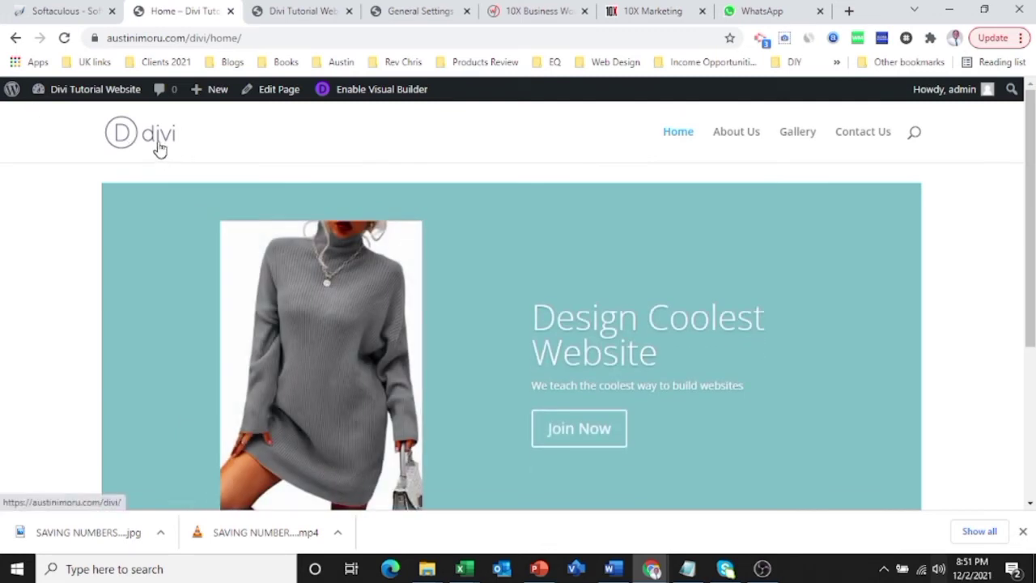
{"action": "mouse_move", "coordinate": [95, 95]}
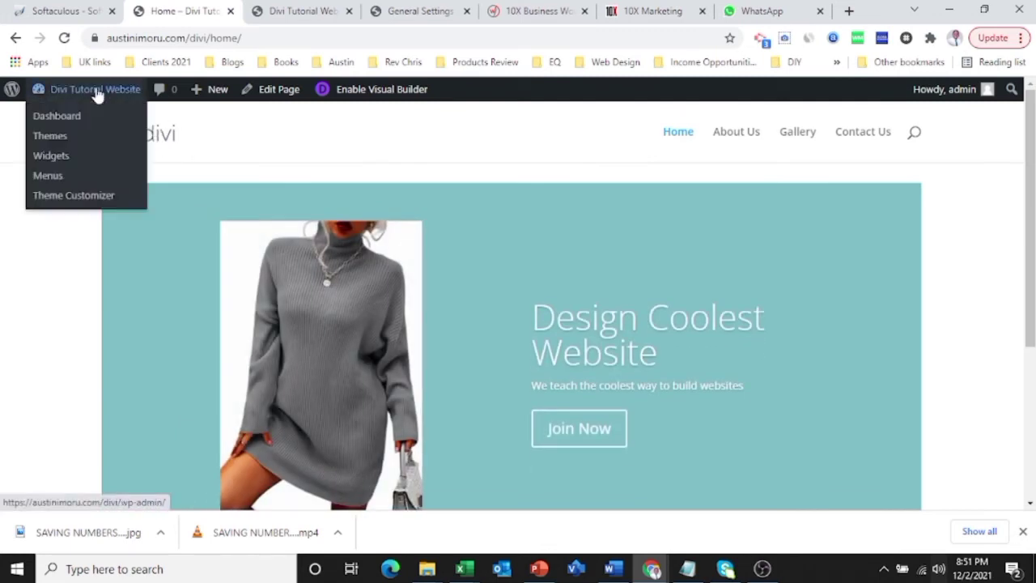
{"action": "left_click", "coordinate": [68, 119]}
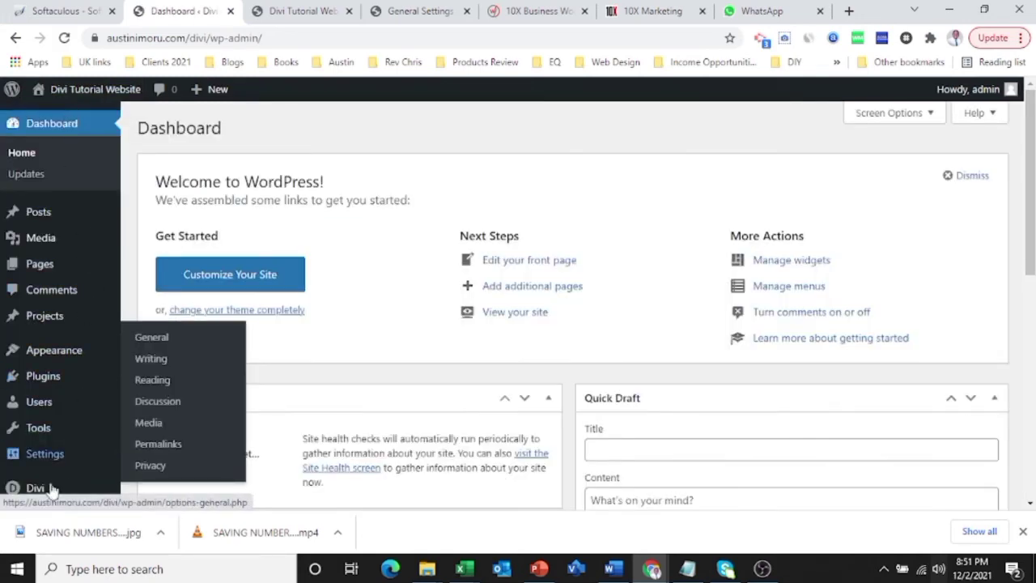
{"action": "mouse_move", "coordinate": [41, 492]}
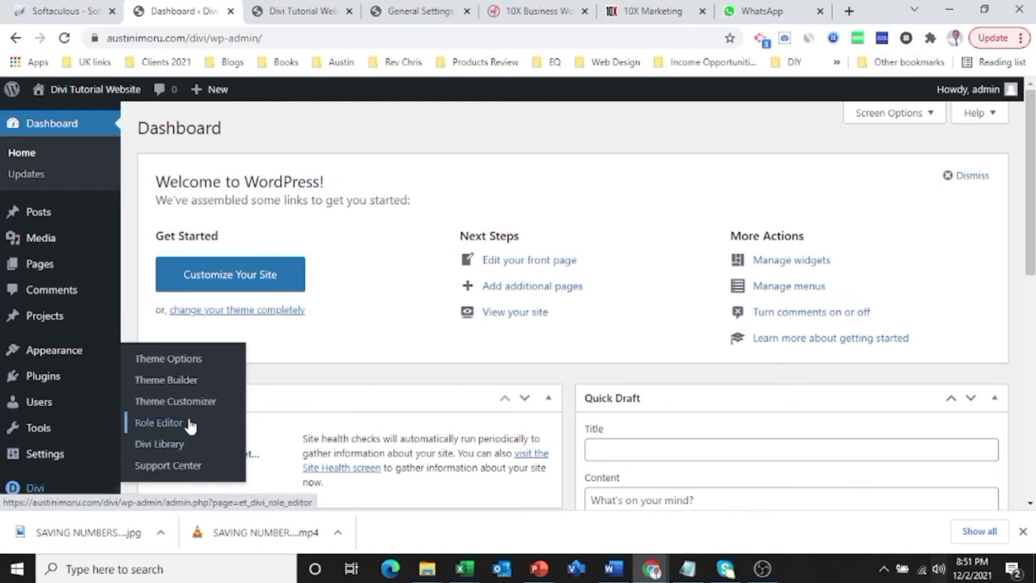
{"action": "left_click", "coordinate": [190, 366]}
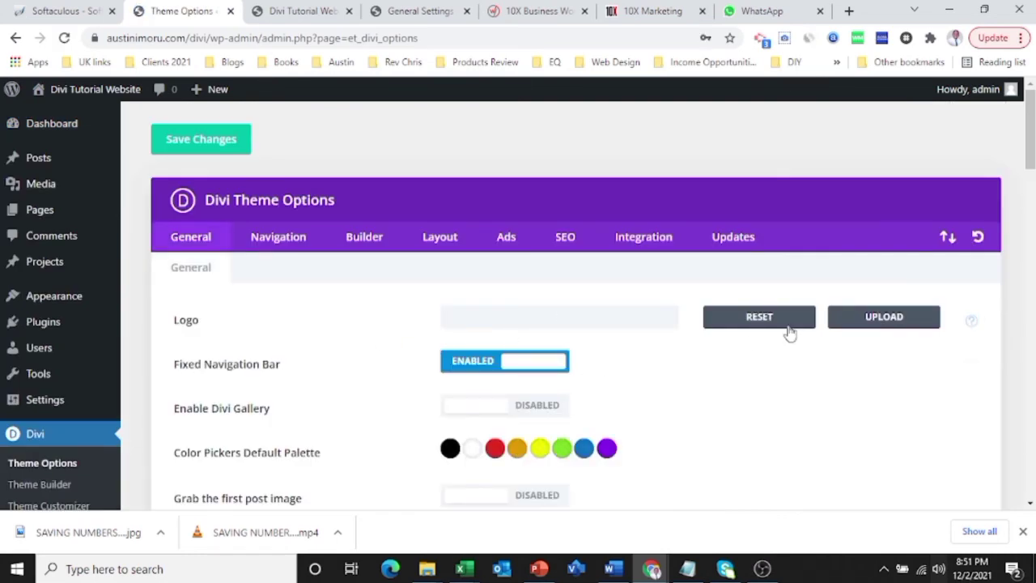
- Upload "melkas Logo" from the Desktop's Mika Website folder, set it as the site logo, and save the theme options
{"action": "left_click", "coordinate": [863, 324]}
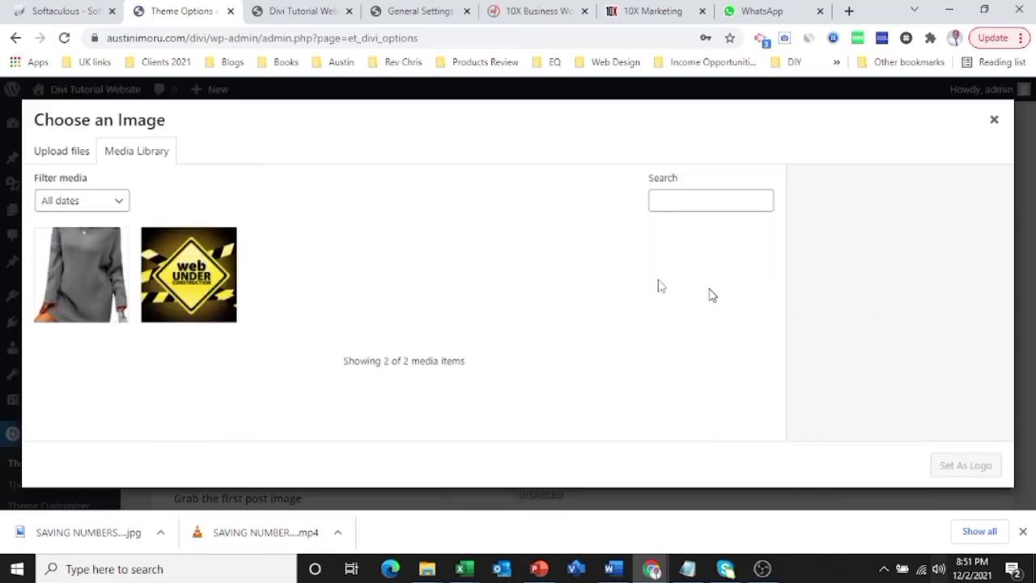
{"action": "left_click", "coordinate": [81, 155]}
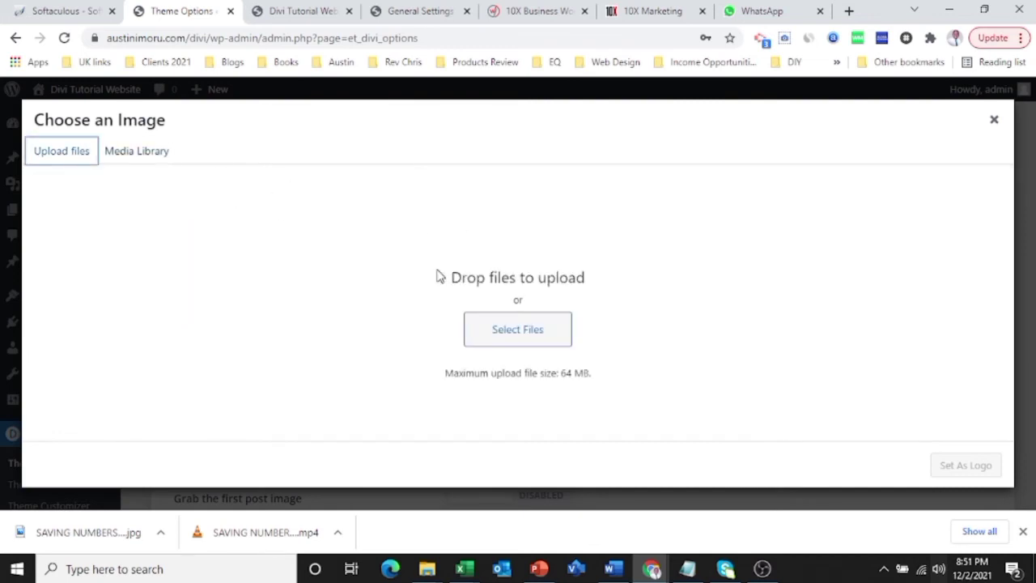
{"action": "left_click", "coordinate": [488, 323]}
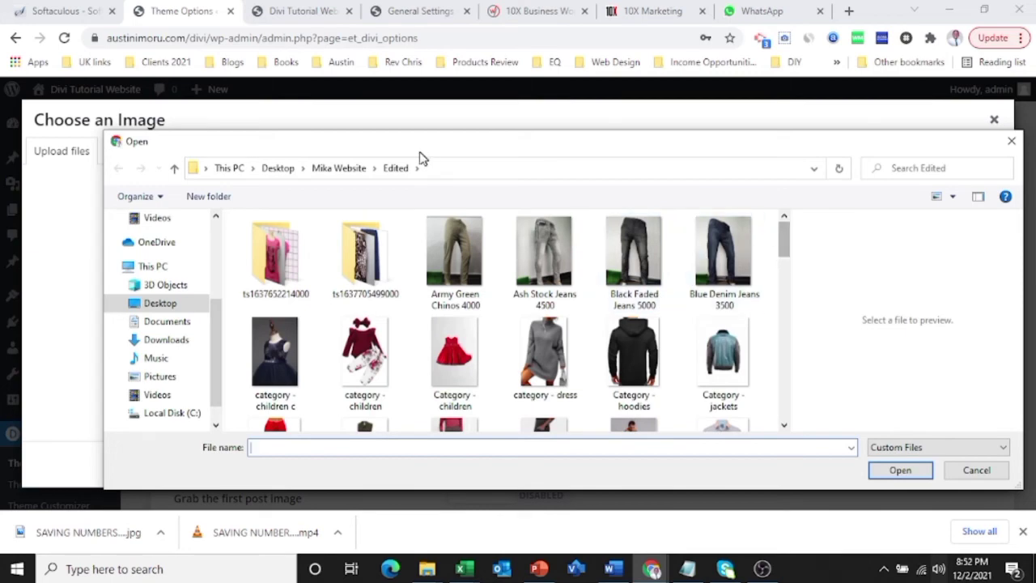
{"action": "left_click", "coordinate": [356, 170]}
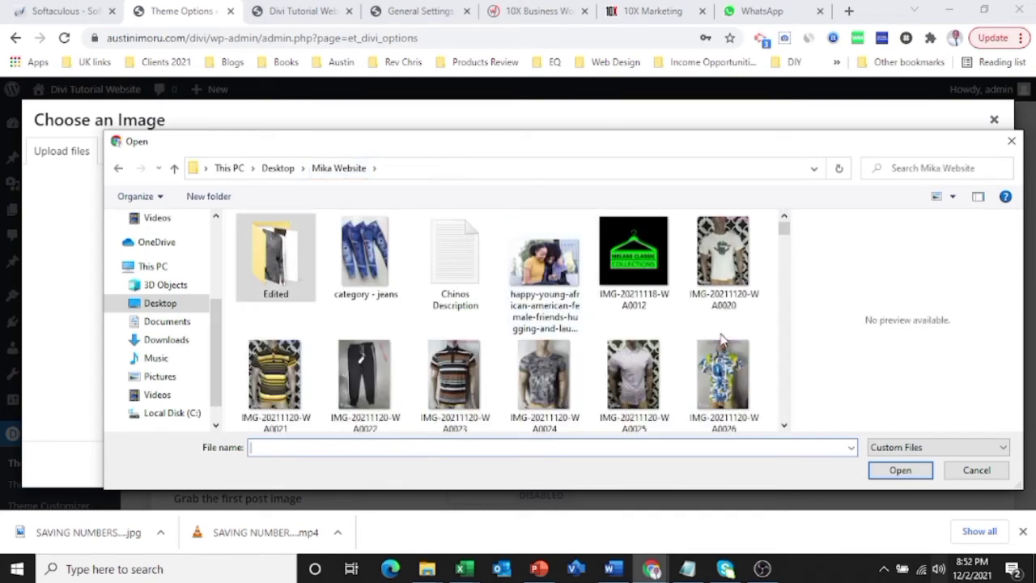
{"action": "left_click_drag", "start_coordinate": [783, 231], "coordinate": [760, 423]}
{"action": "left_click", "coordinate": [289, 274]}
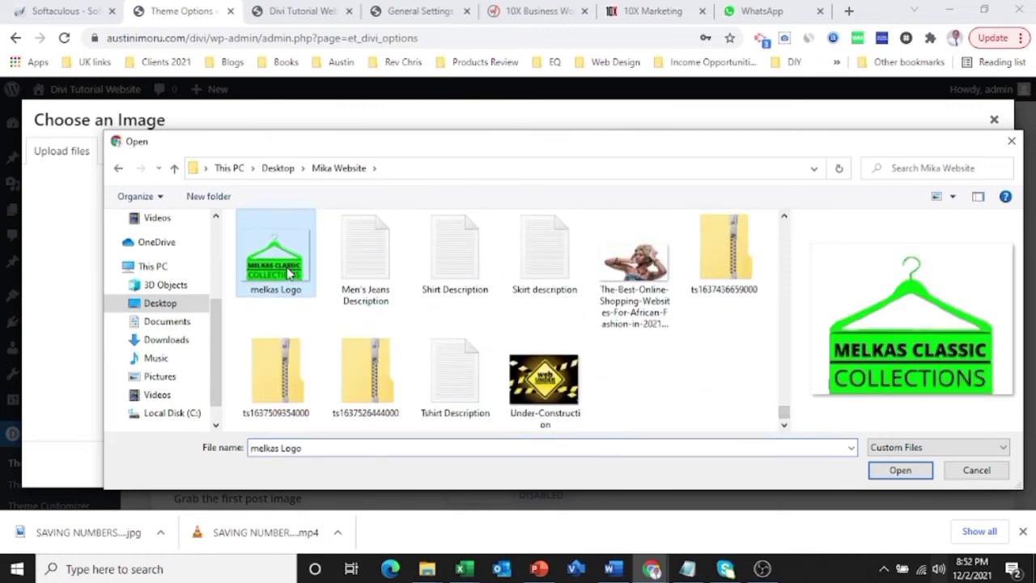
{"action": "left_click", "coordinate": [899, 471]}
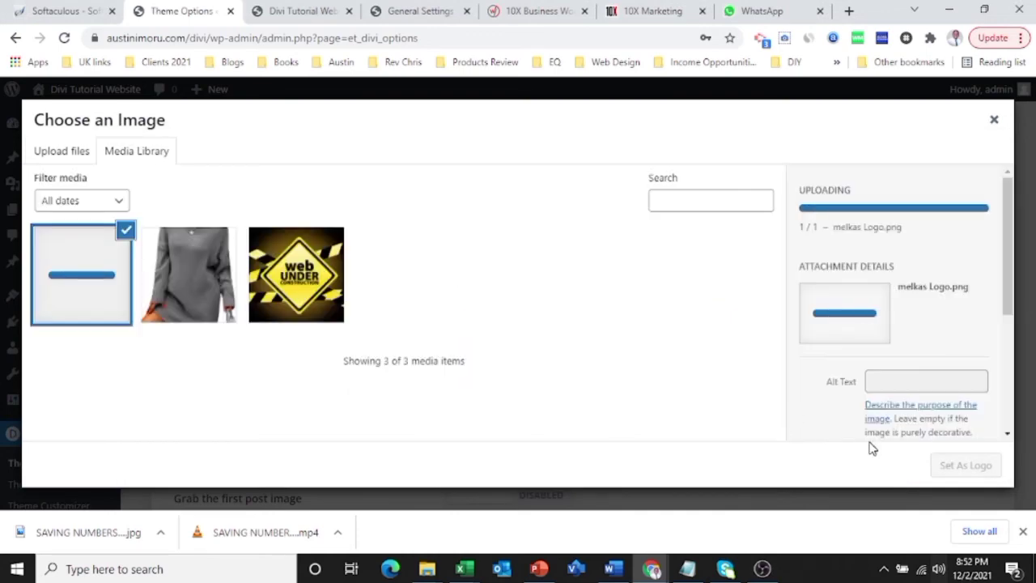
{"action": "left_click", "coordinate": [961, 470]}
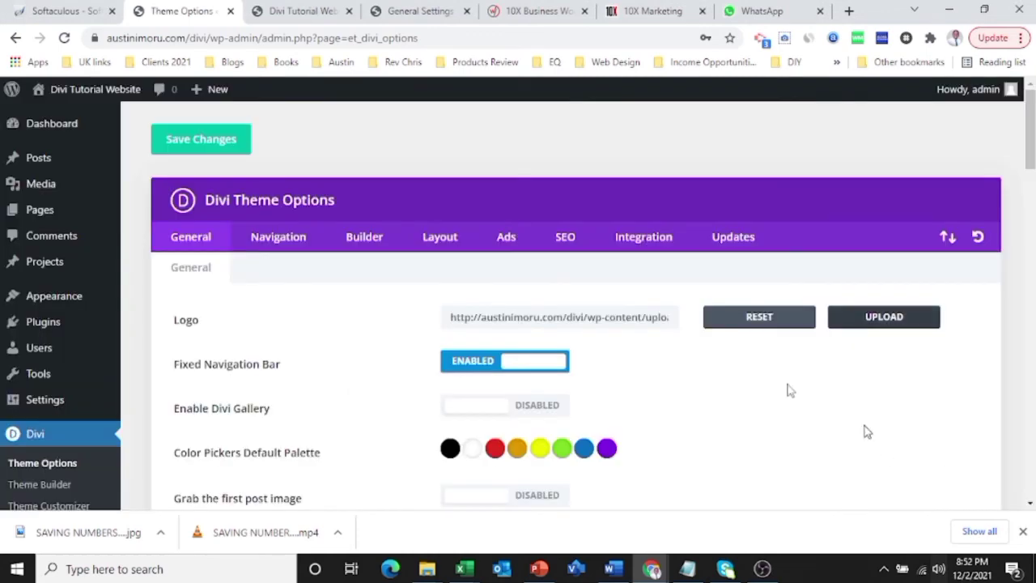
{"action": "left_click", "coordinate": [208, 141]}
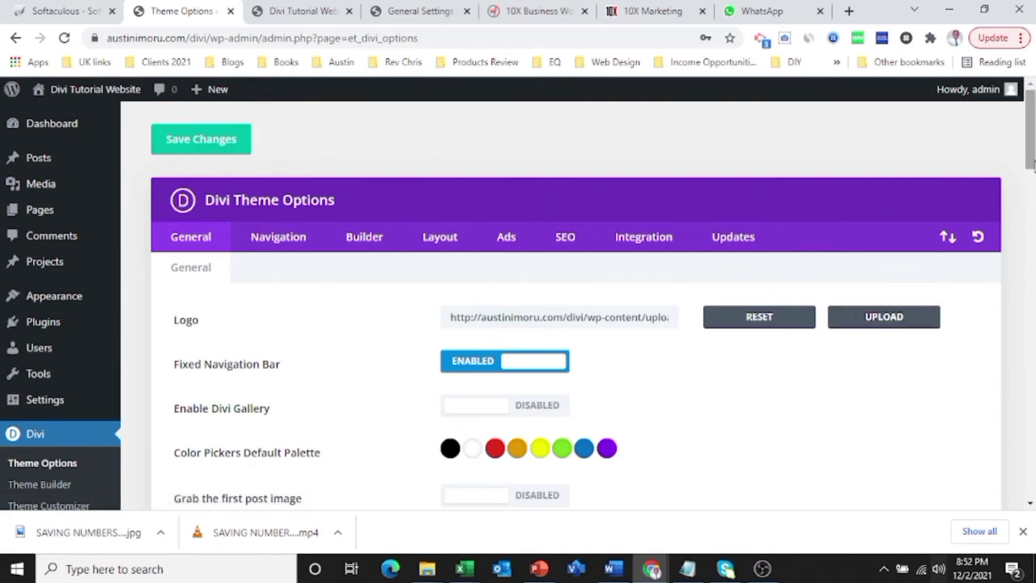
- Look through the general theme options and open the site Customizer
{"action": "left_click_drag", "start_coordinate": [1030, 174], "coordinate": [1011, 332]}
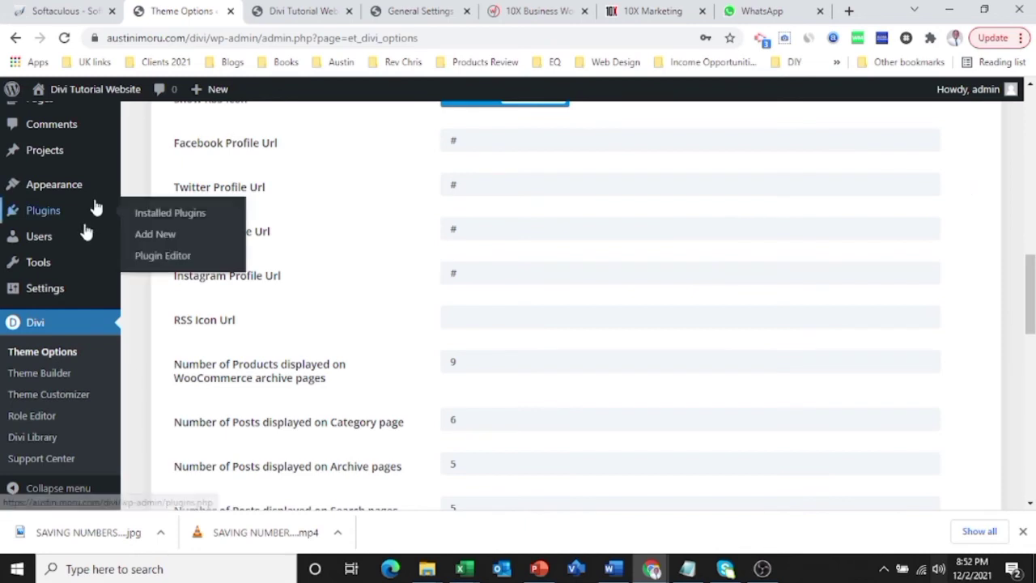
{"action": "mouse_move", "coordinate": [49, 288]}
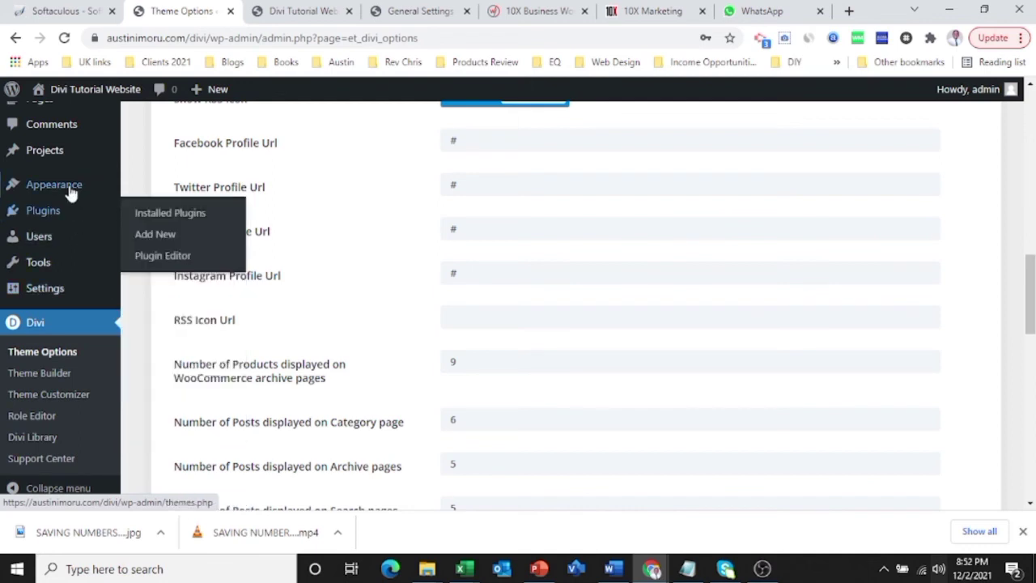
{"action": "mouse_move", "coordinate": [69, 192]}
{"action": "left_click", "coordinate": [160, 210]}
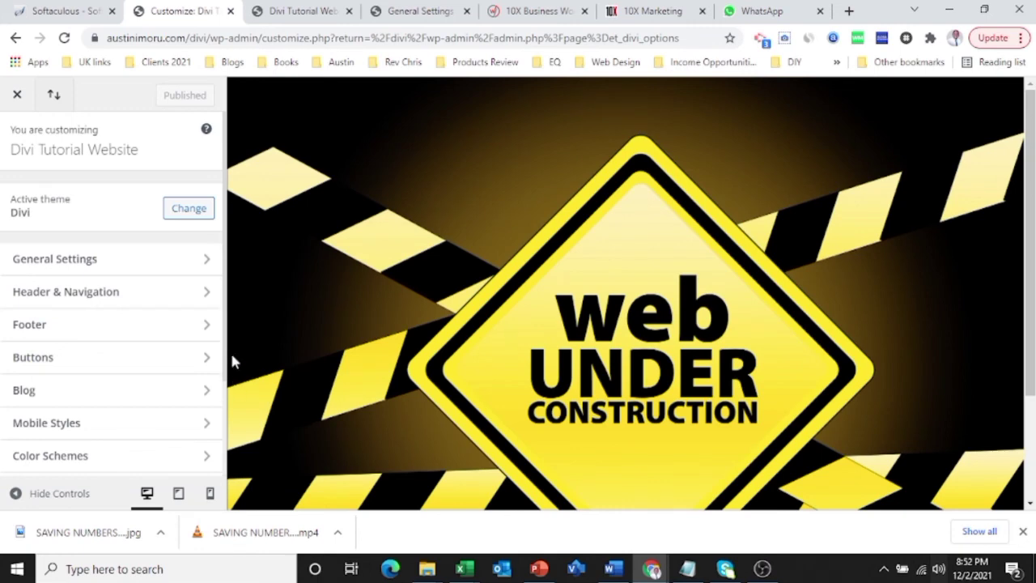
- Set the static homepage to the Home page in the Homepage Settings and publish the change
{"action": "scroll", "coordinate": [226, 405], "scroll_direction": "down", "scroll_amount": 1}
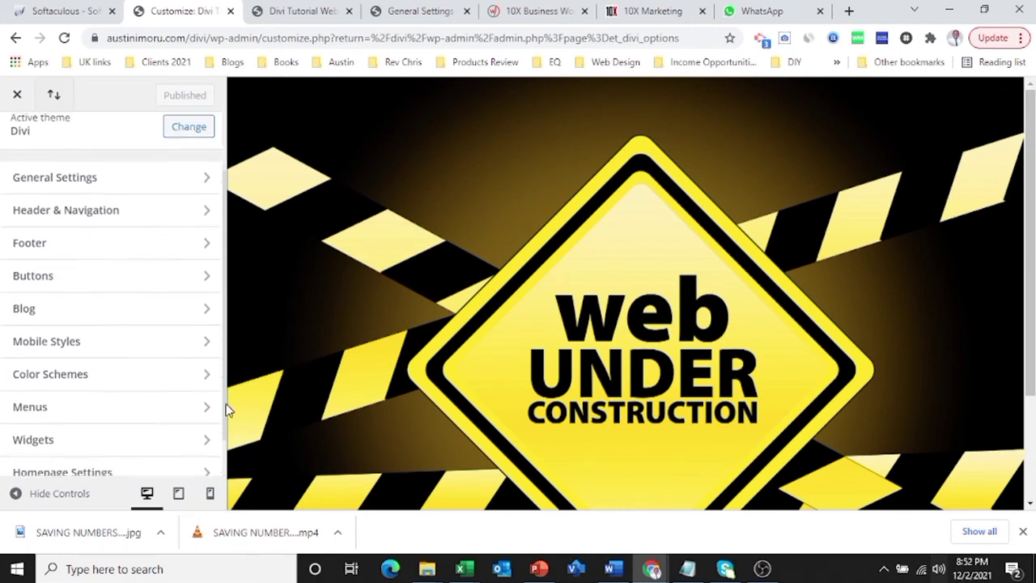
{"action": "left_click", "coordinate": [89, 471]}
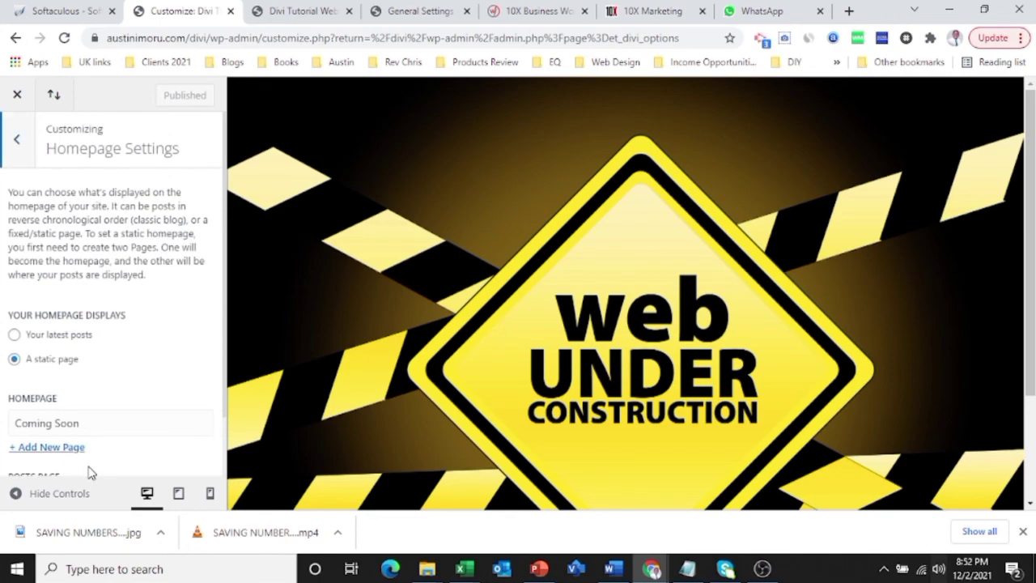
{"action": "left_click", "coordinate": [88, 425]}
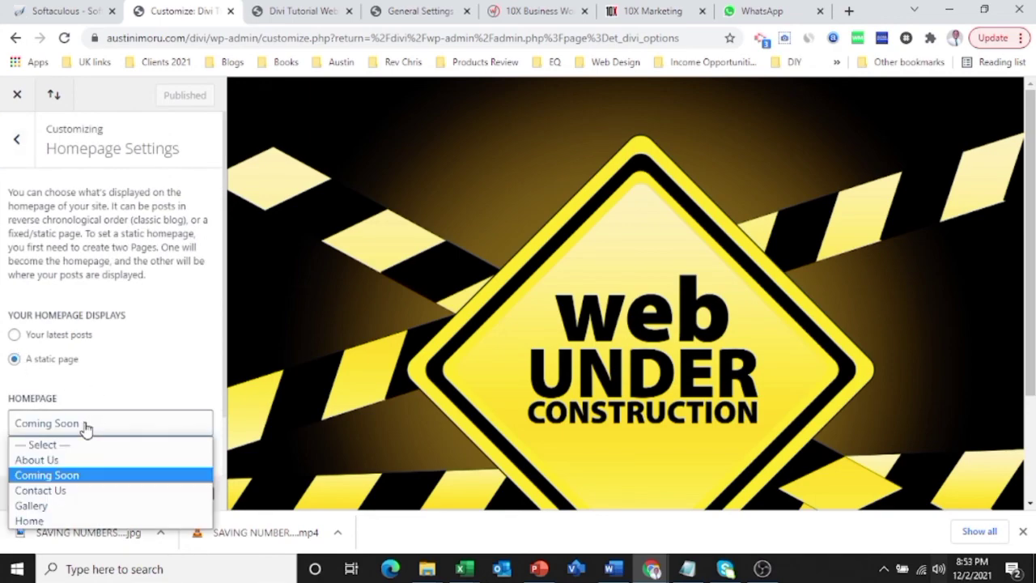
{"action": "left_click", "coordinate": [52, 522]}
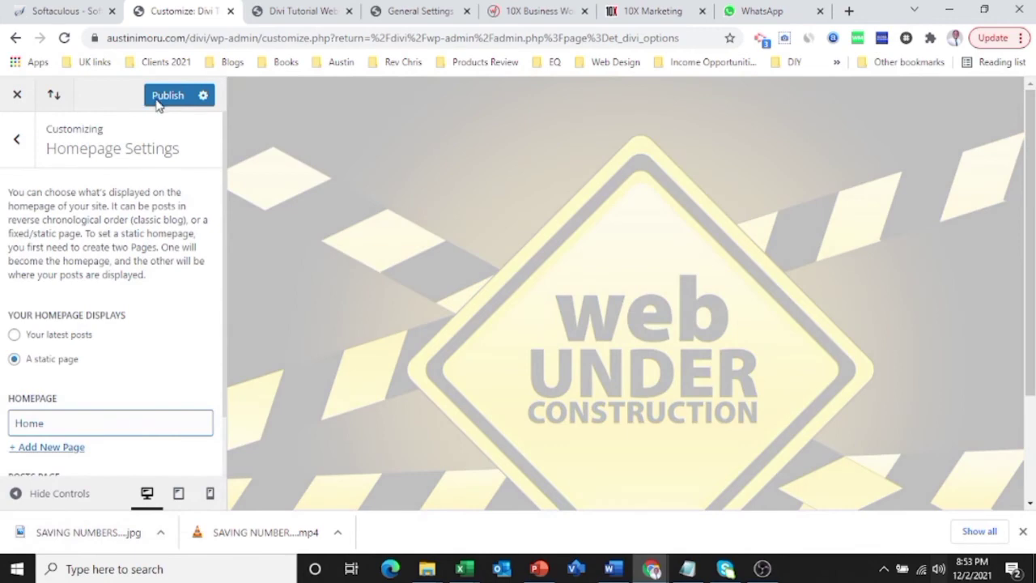
{"action": "left_click", "coordinate": [158, 102]}
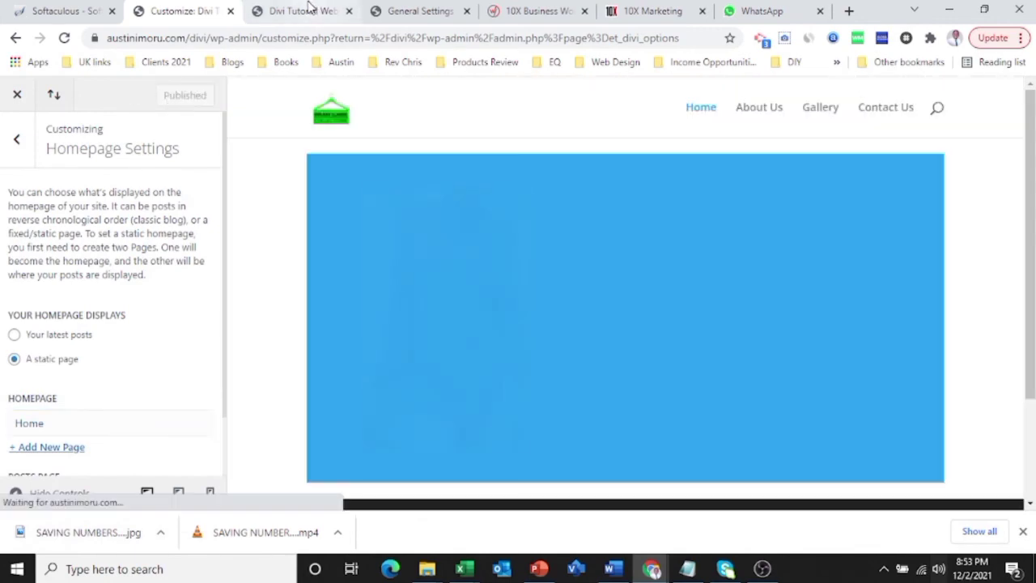
- Reload the live site's front page and examine its logo, navigation menu, slider and footer credits
{"action": "left_click", "coordinate": [306, 10]}
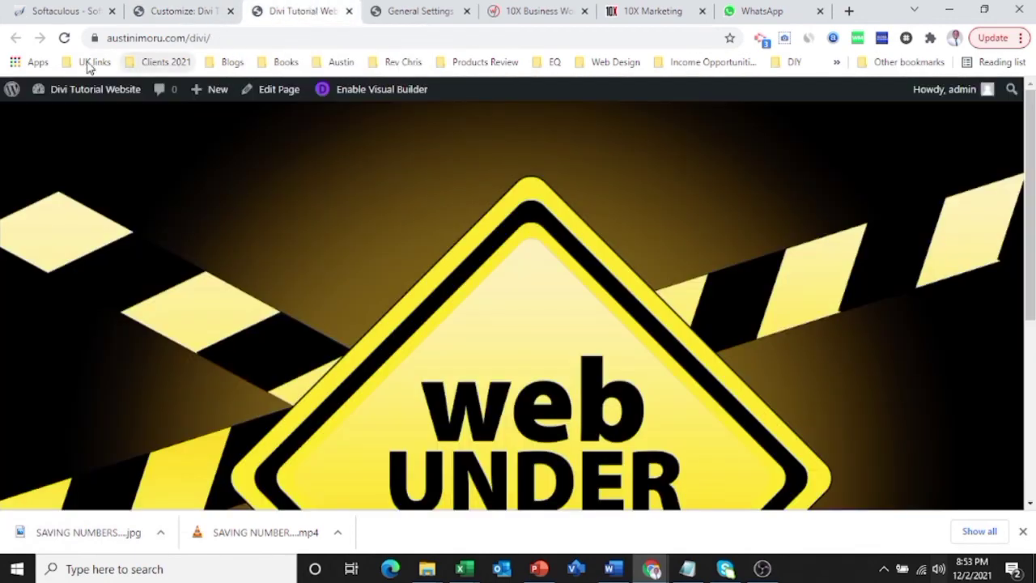
{"action": "left_click", "coordinate": [63, 38]}
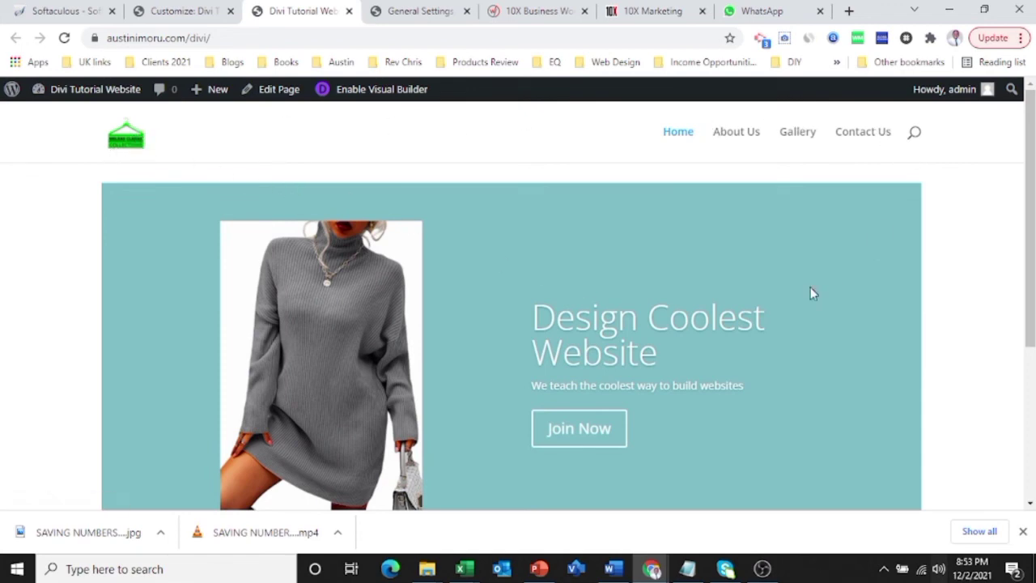
{"action": "scroll", "coordinate": [1025, 223], "scroll_direction": "down", "scroll_amount": 3}
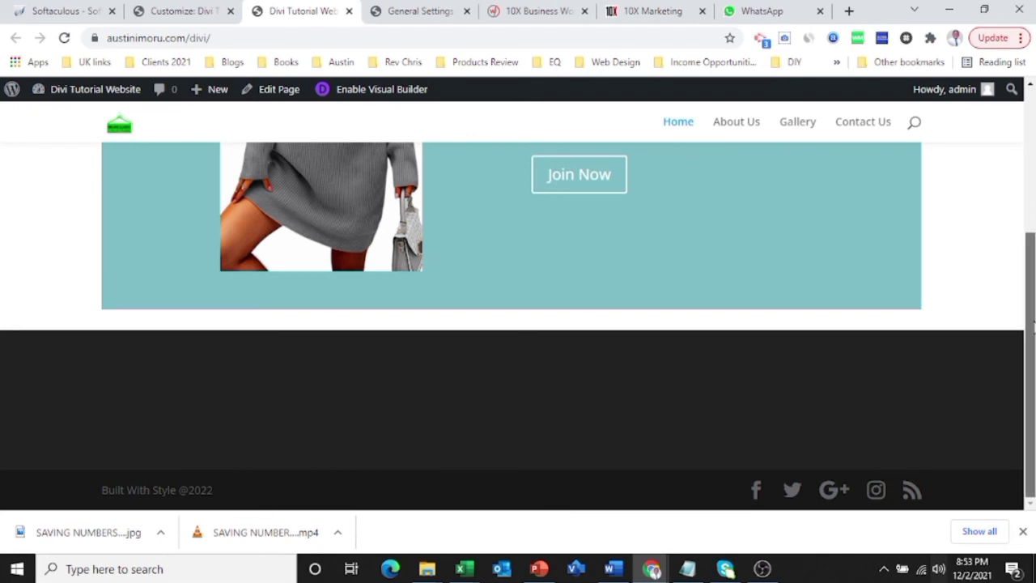
{"action": "left_click_drag", "start_coordinate": [1029, 323], "coordinate": [1003, 77]}
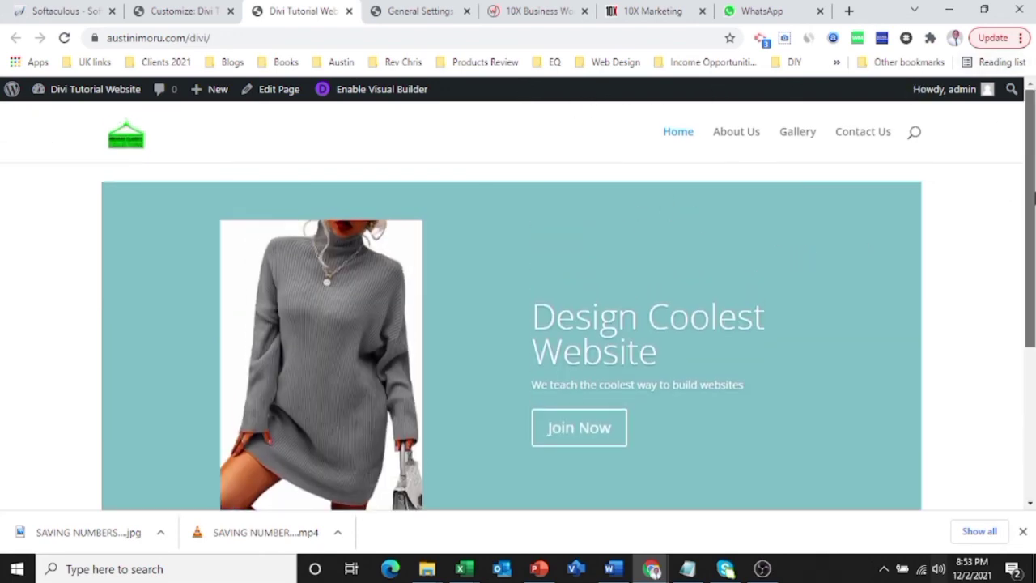
{"action": "left_click_drag", "start_coordinate": [1033, 197], "coordinate": [1020, 215]}
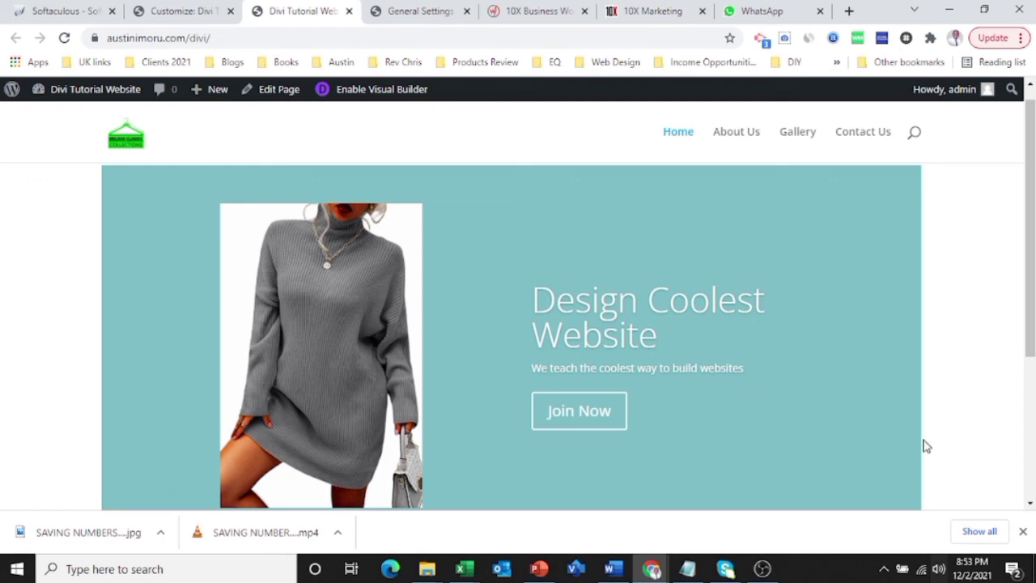
{"action": "scroll", "coordinate": [1029, 243], "scroll_direction": "down", "scroll_amount": 2}
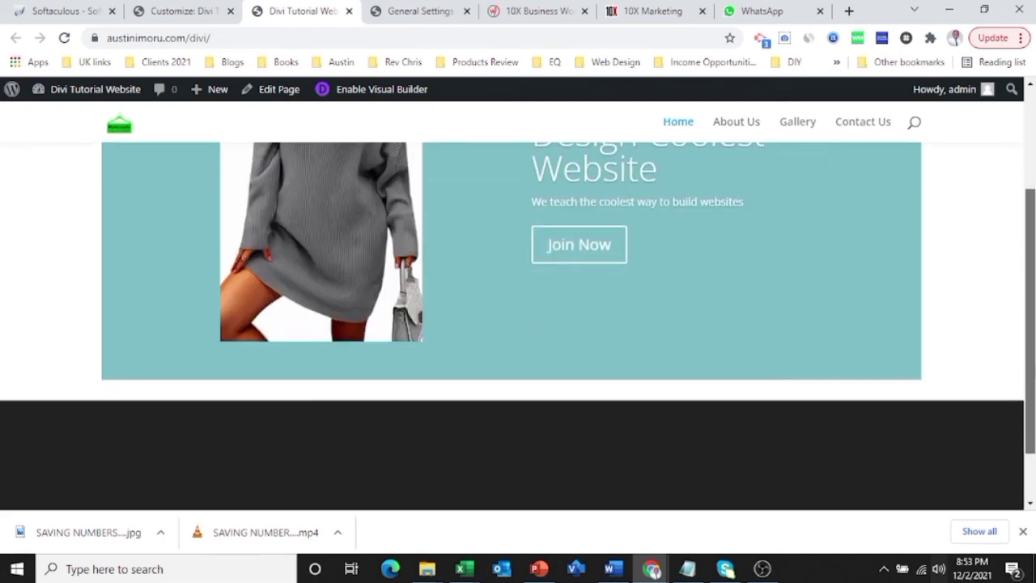
{"action": "scroll", "coordinate": [1031, 336], "scroll_direction": "down", "scroll_amount": 1}
{"action": "scroll", "coordinate": [1031, 336], "scroll_direction": "up", "scroll_amount": 2}
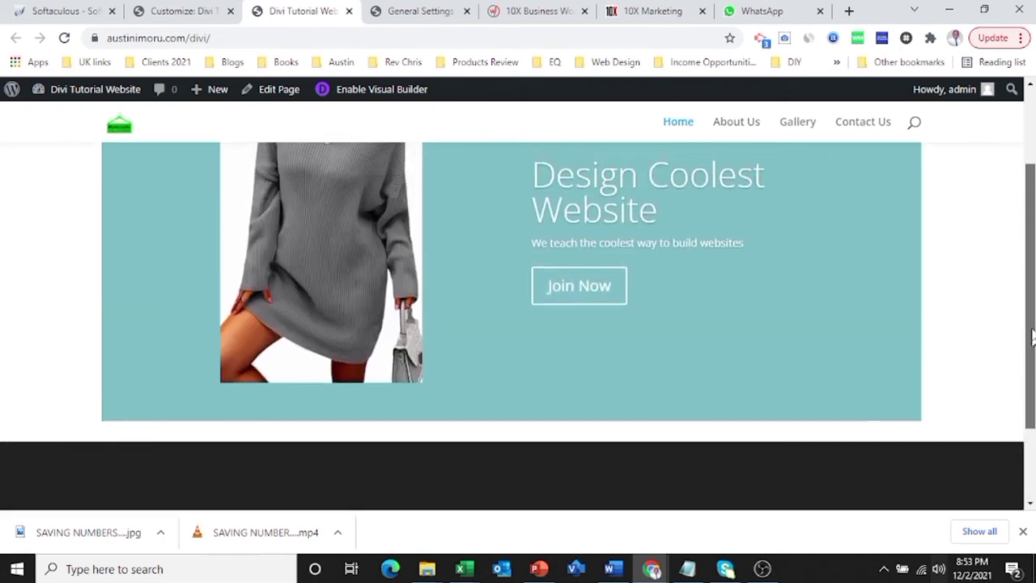
{"action": "scroll", "coordinate": [1031, 336], "scroll_direction": "up", "scroll_amount": 2}
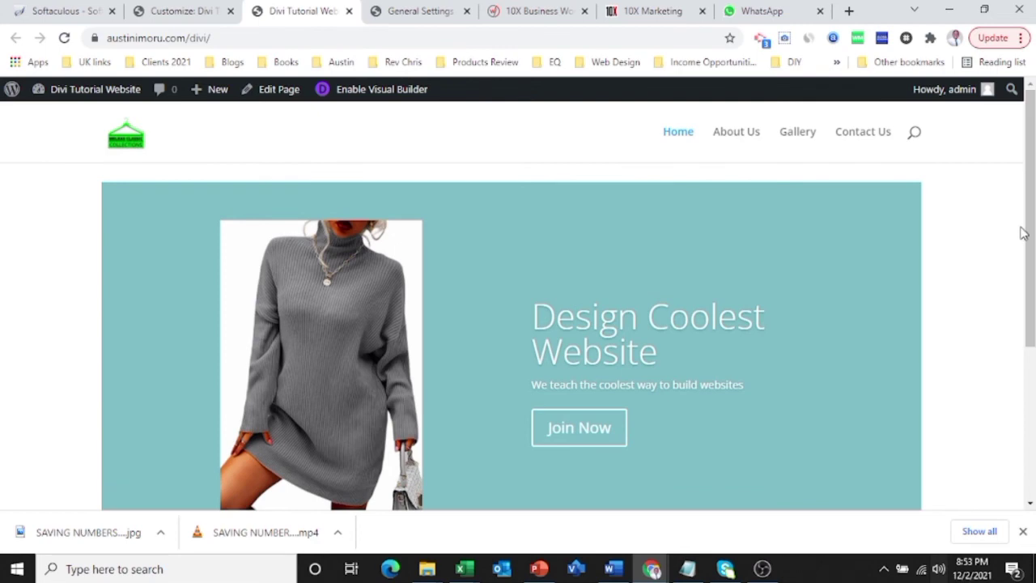